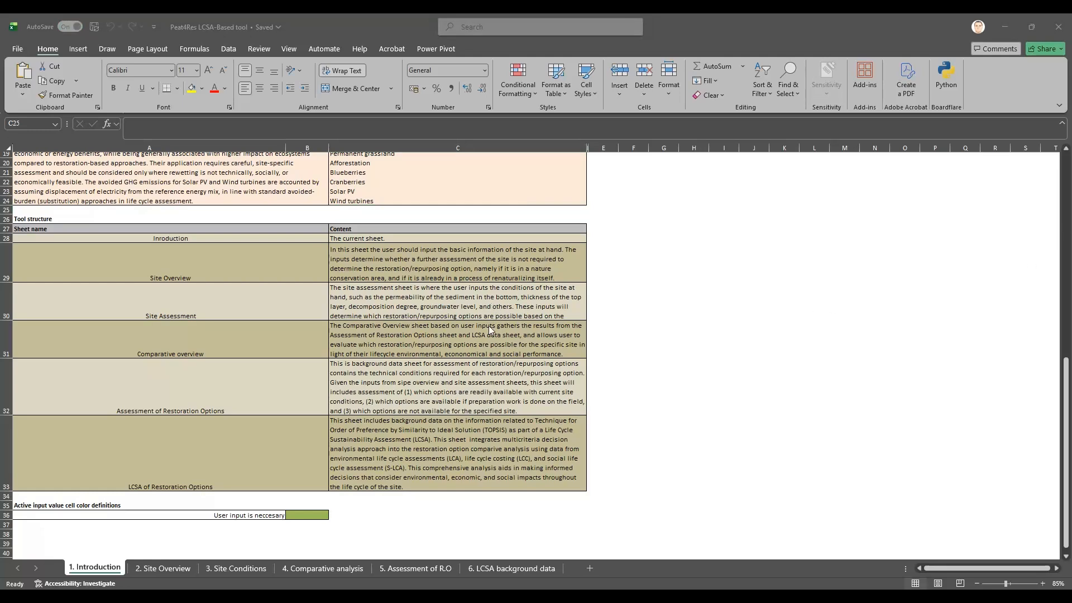
Step: Examine the info box at the start of the Introduction sheet at 100% zoom
scroll(351, 360, up, 5)
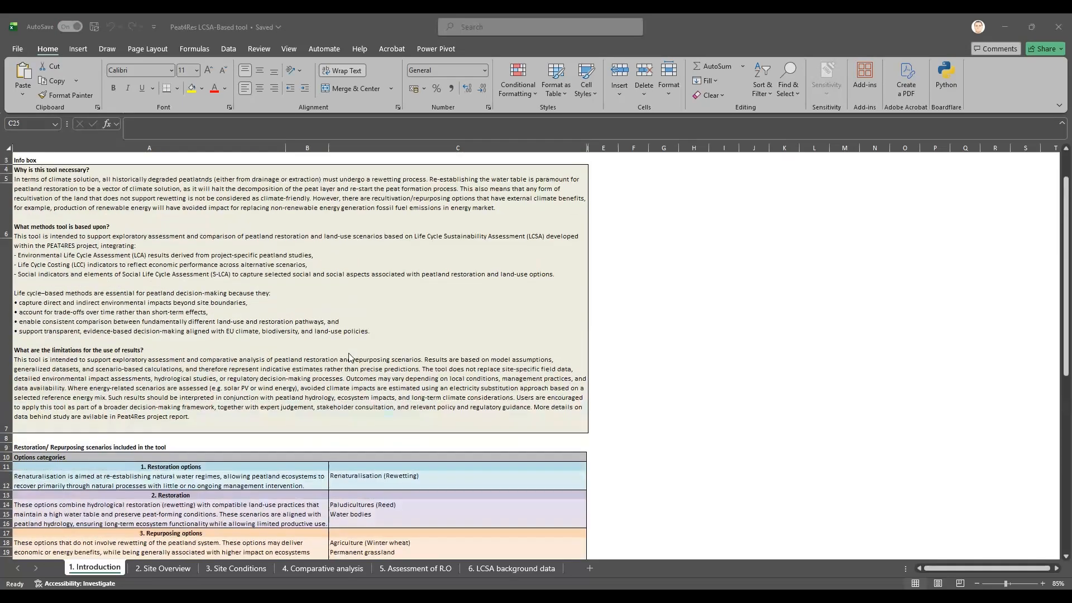
scroll(348, 356, up, 1)
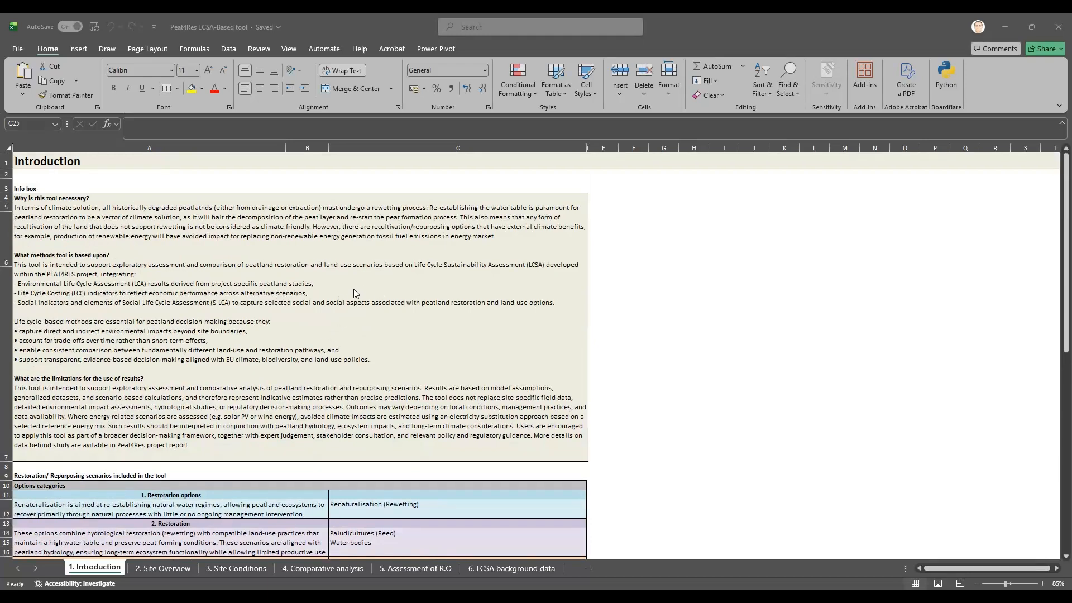
ctrl+scroll(334, 290, up, 1)
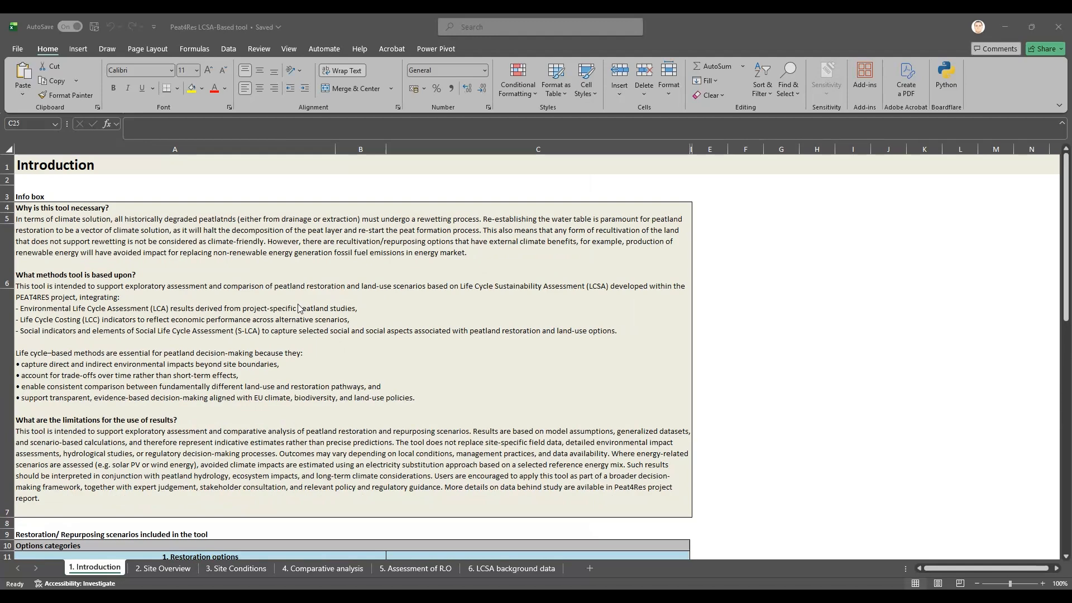
scroll(300, 310, down, 1)
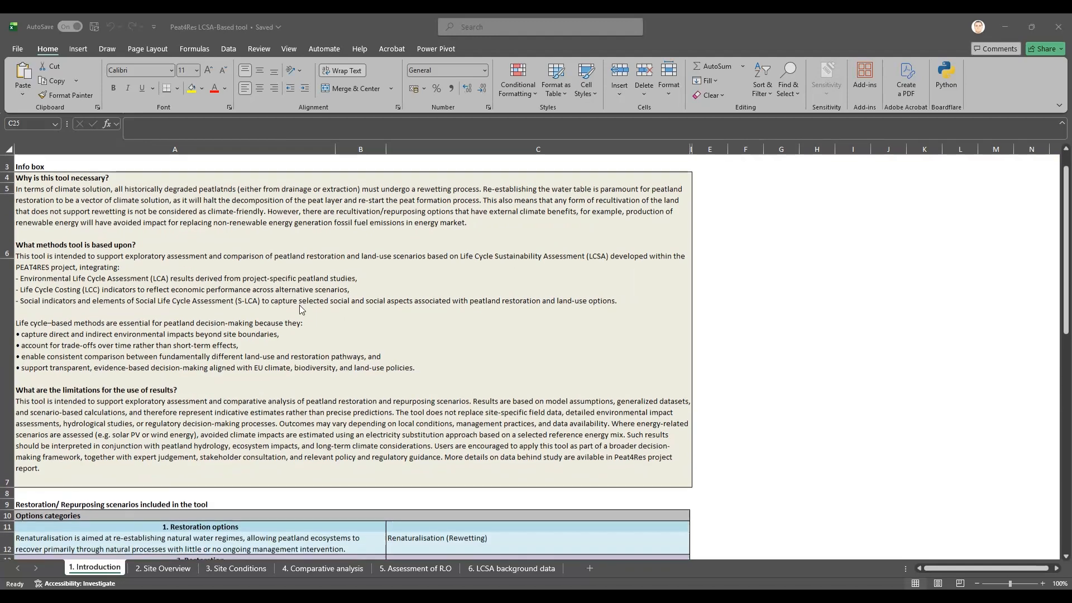
scroll(300, 310, up, 1)
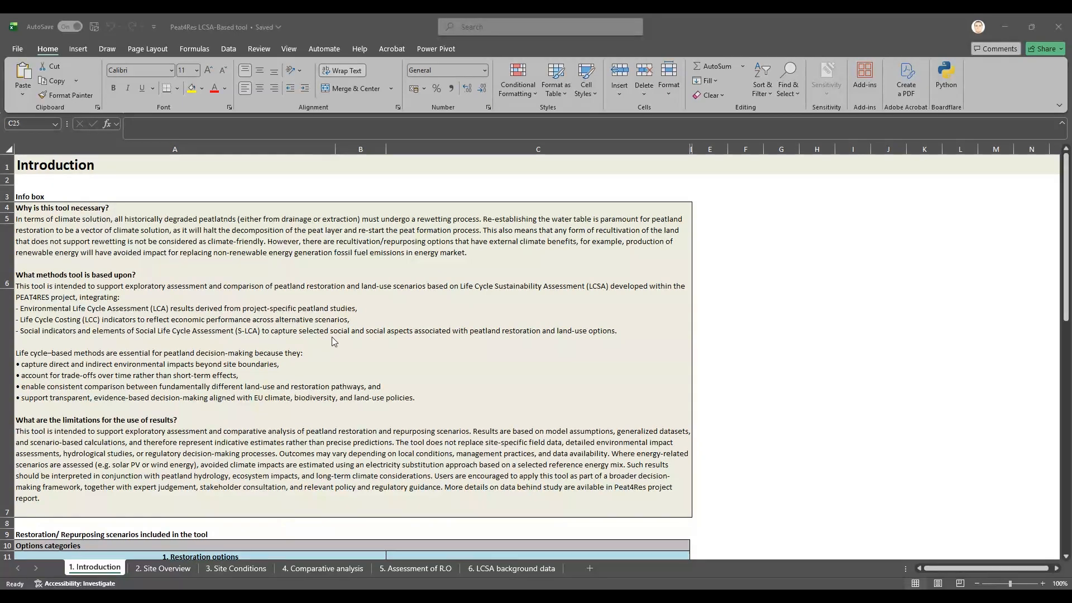
Step: Review the tool's methods, limitations, restoration and repurposing scenarios, and sheet structure on the Introduction sheet
scroll(383, 346, down, 2)
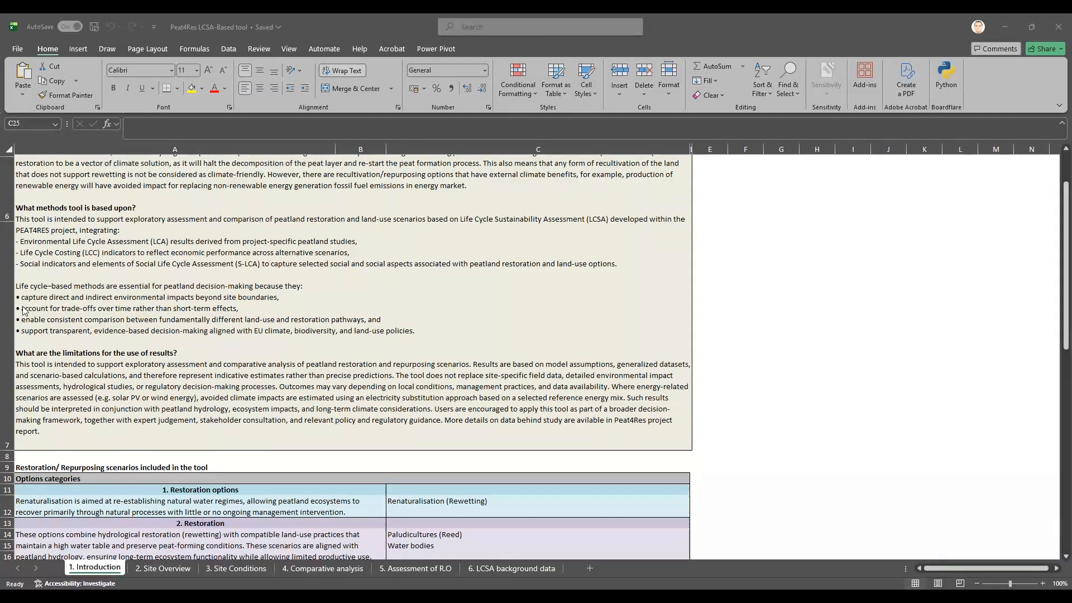
scroll(42, 350, down, 1)
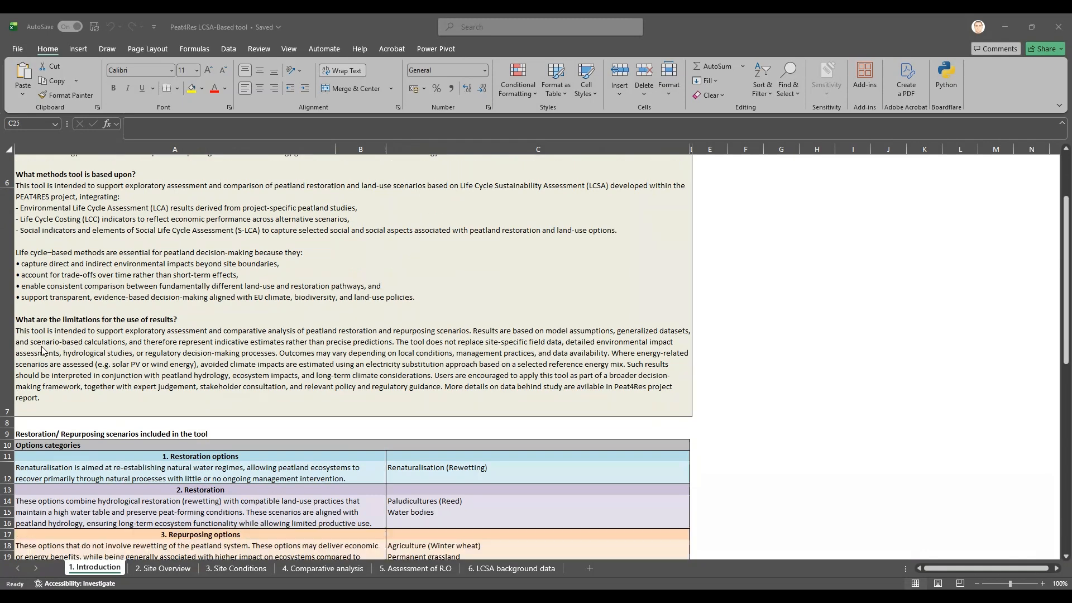
scroll(43, 350, down, 1)
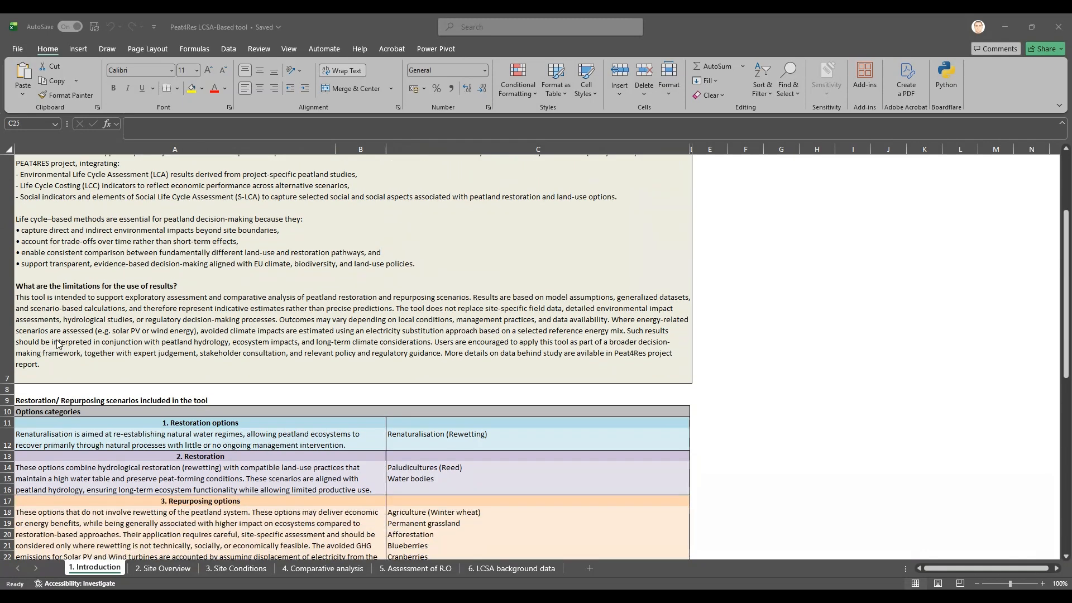
scroll(58, 344, down, 1)
scroll(58, 343, down, 3)
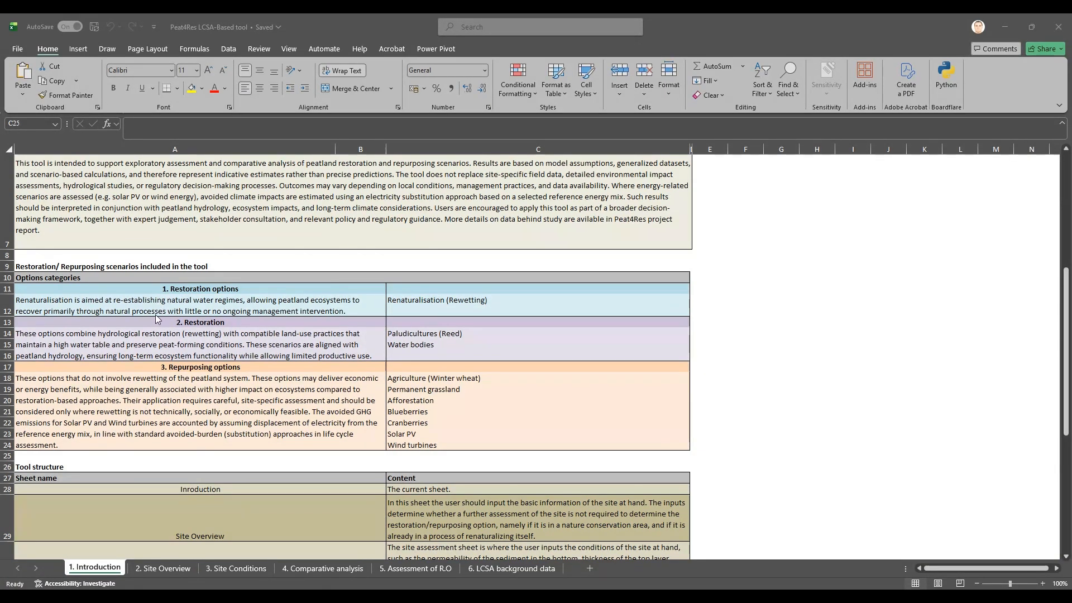
scroll(156, 328, down, 6)
scroll(151, 331, down, 2)
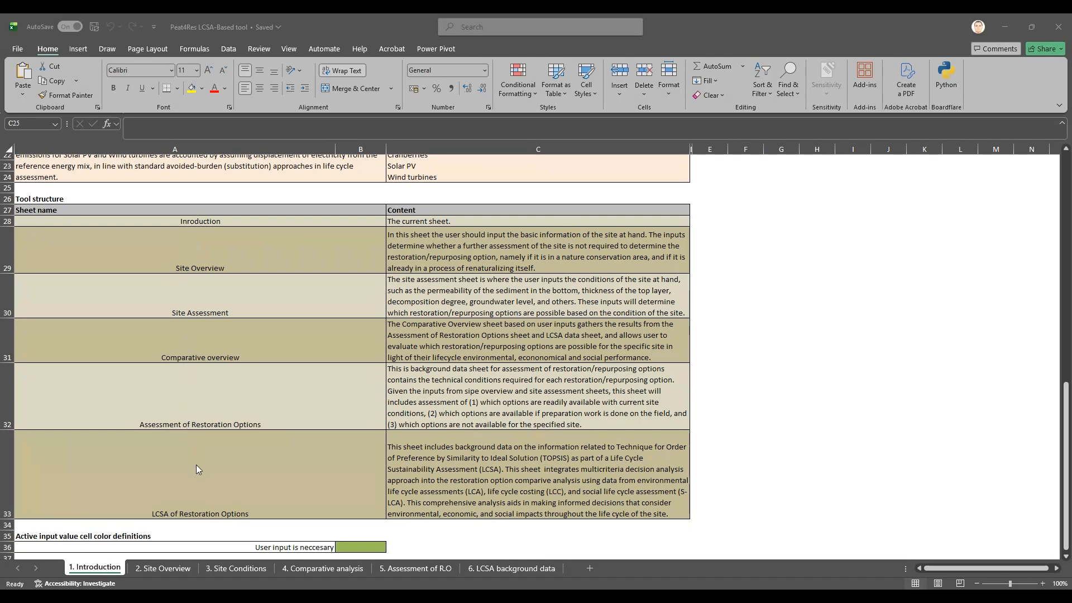
scroll(202, 473, down, 1)
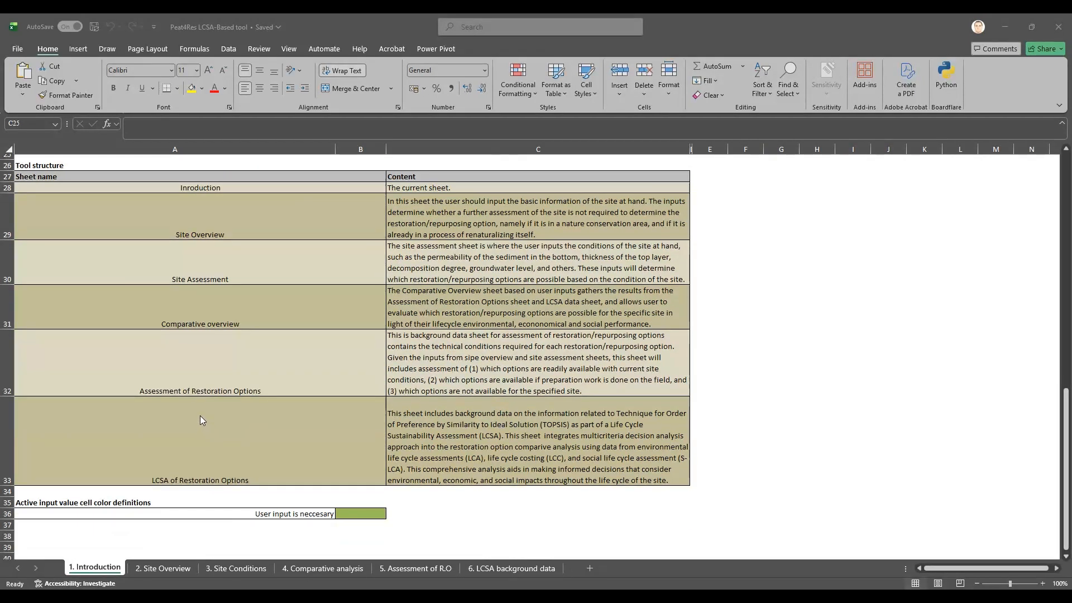
Step: Go over the Introduction sheet again from the info box down to the input cell color definitions
scroll(200, 414, up, 8)
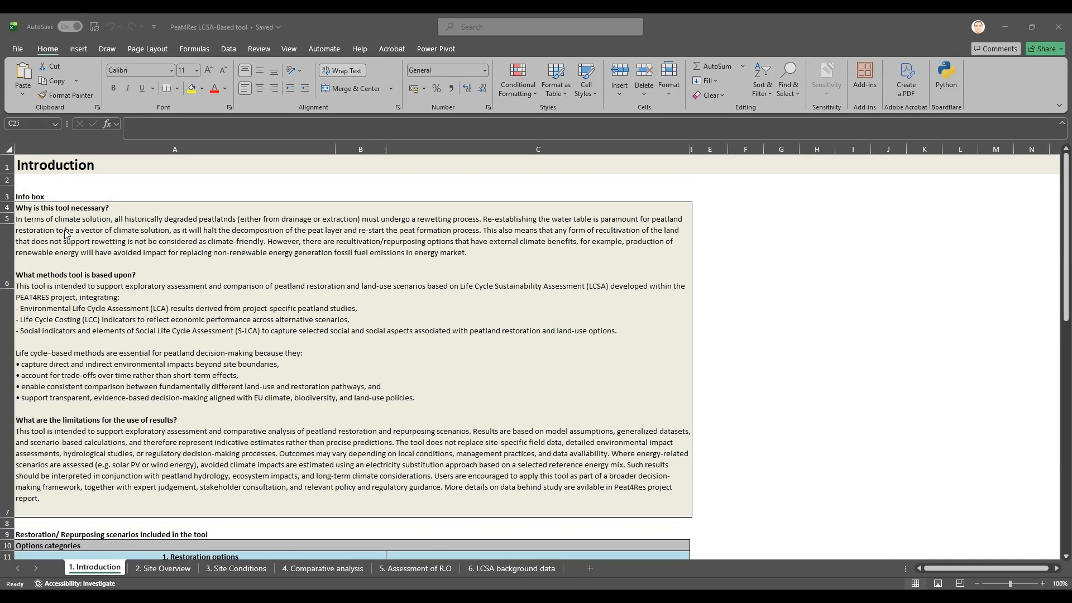
scroll(222, 267, down, 4)
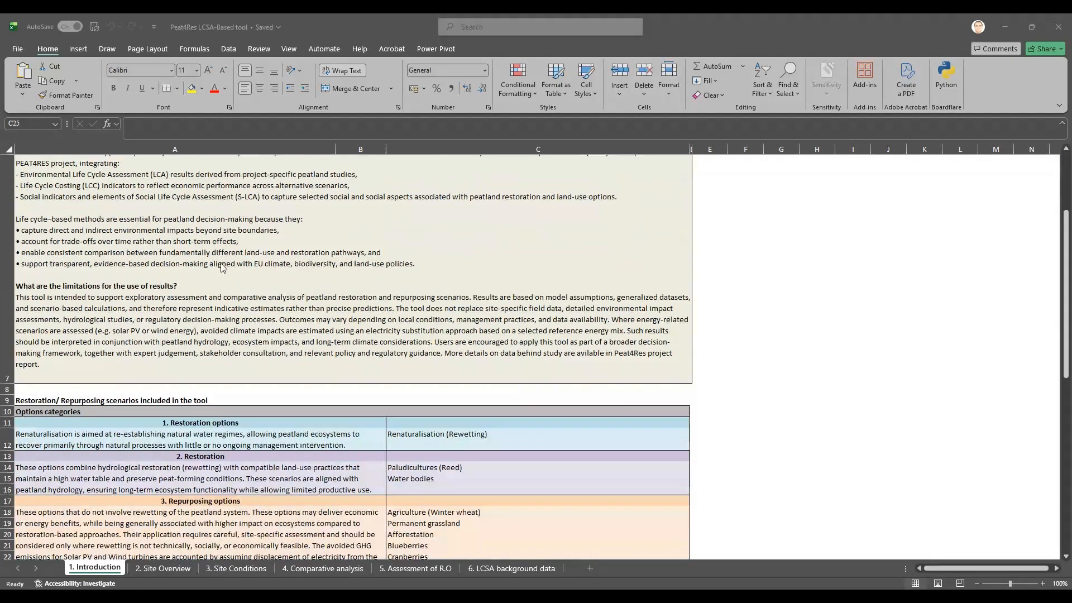
scroll(223, 266, down, 3)
scroll(223, 263, up, 7)
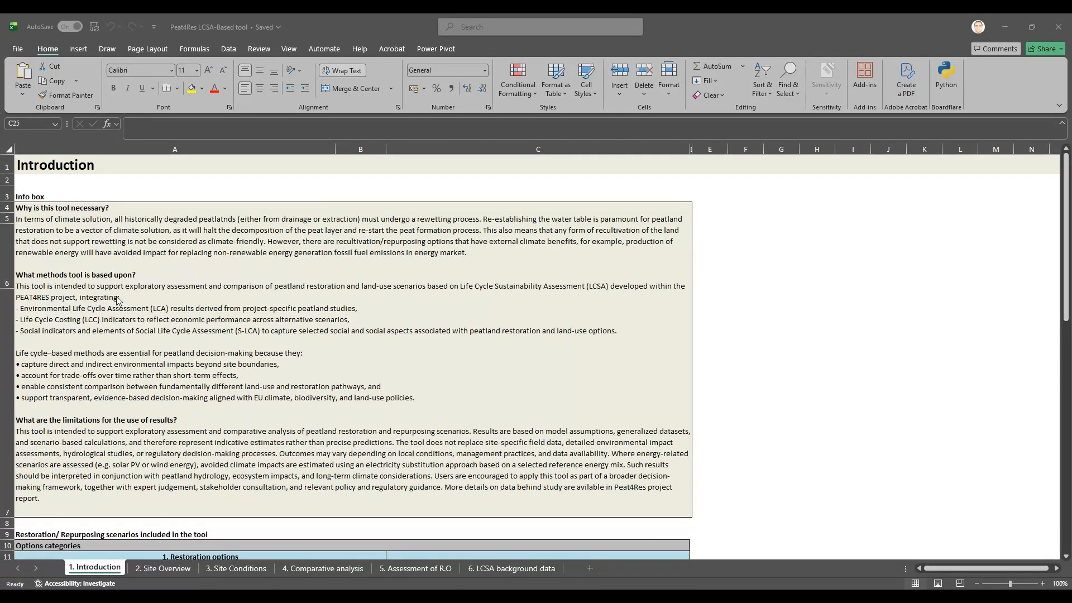
scroll(184, 385, down, 5)
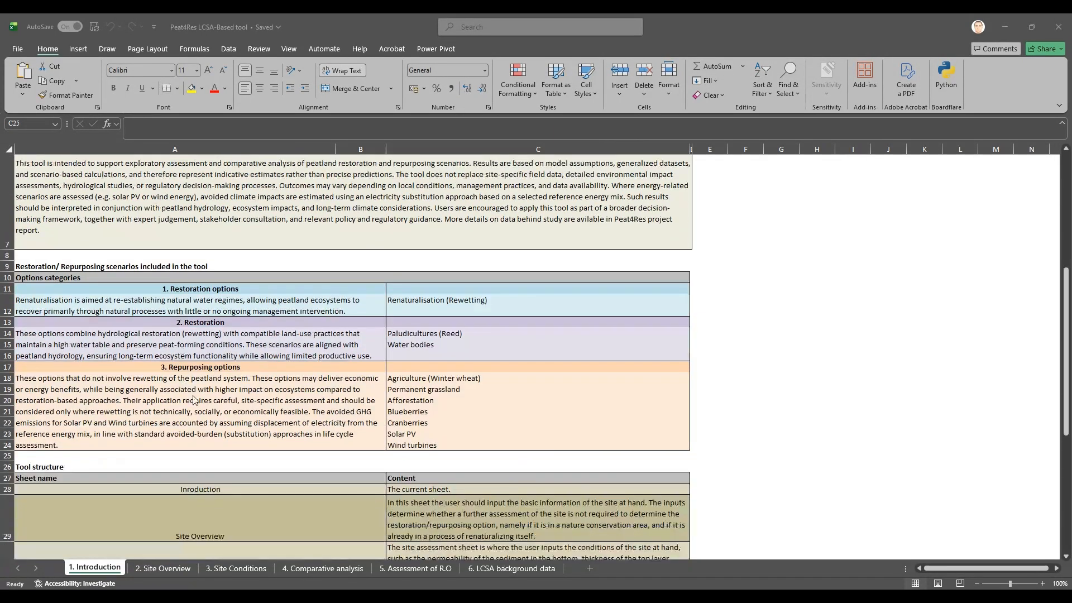
scroll(195, 390, down, 5)
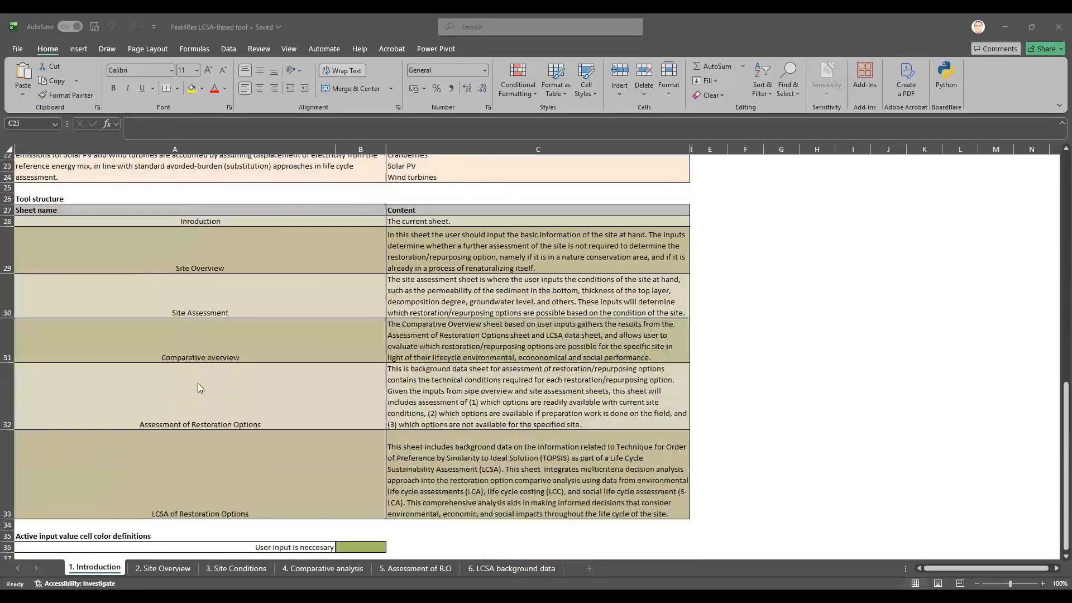
scroll(200, 388, down, 1)
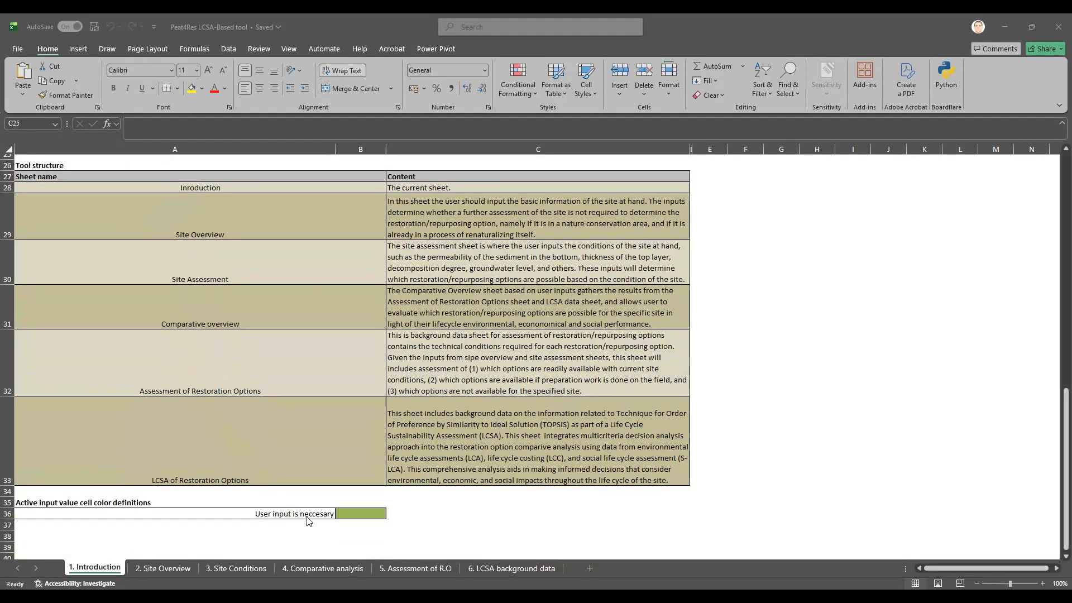
Step: Inspect the historicality, ownership and nature conservation area input cells on the Site Overview sheet
click(156, 570)
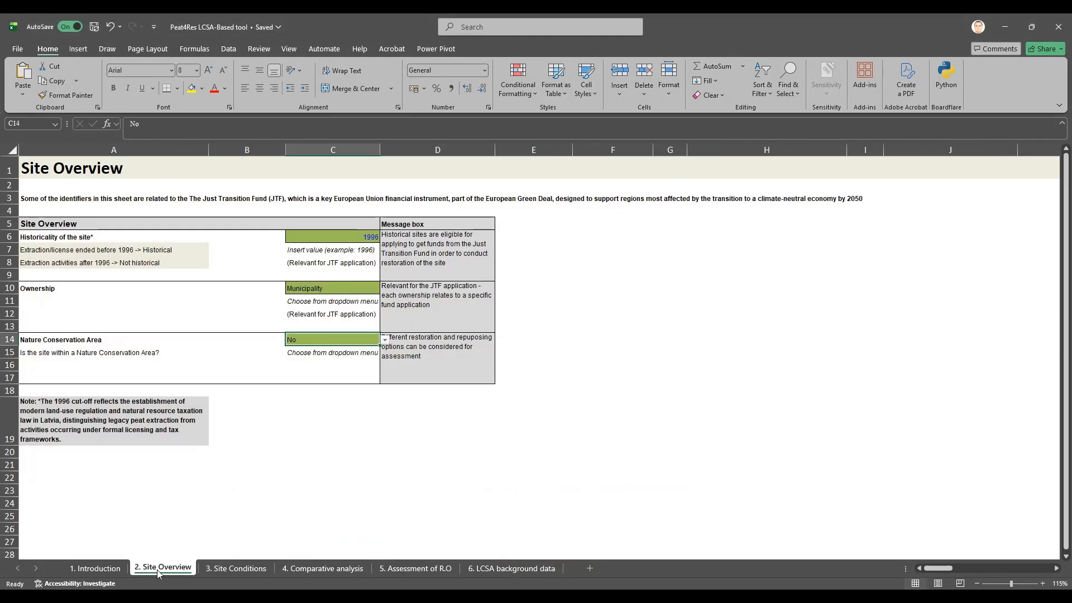
click(347, 237)
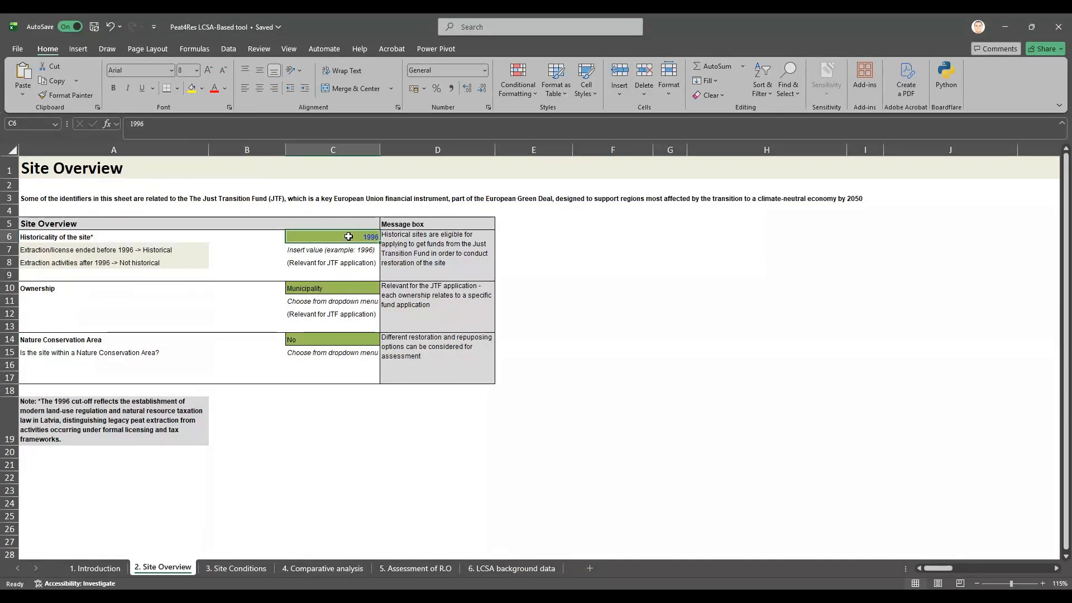
click(362, 288)
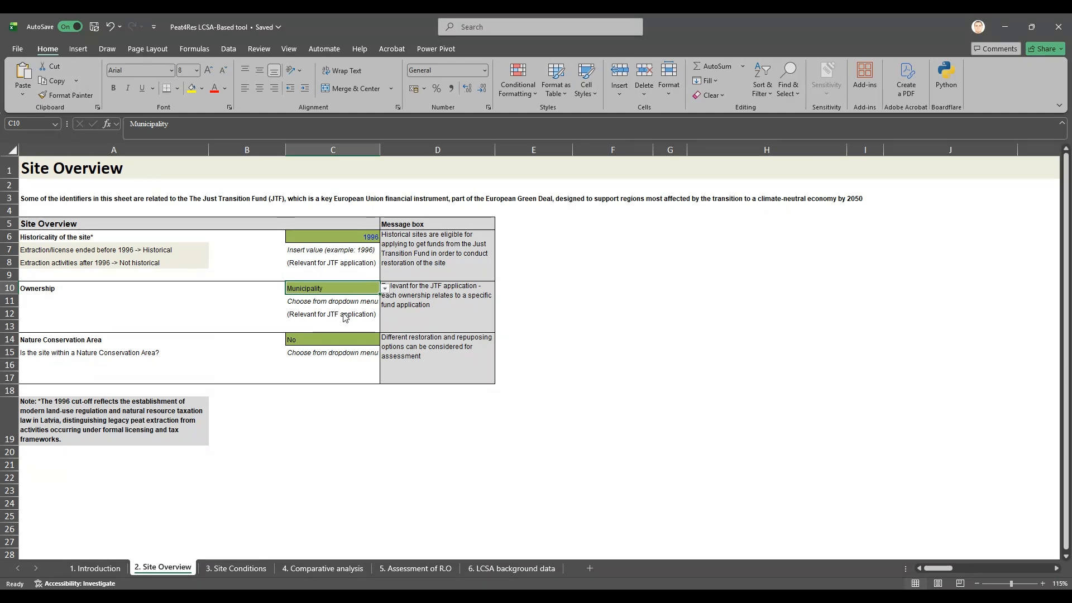
click(355, 341)
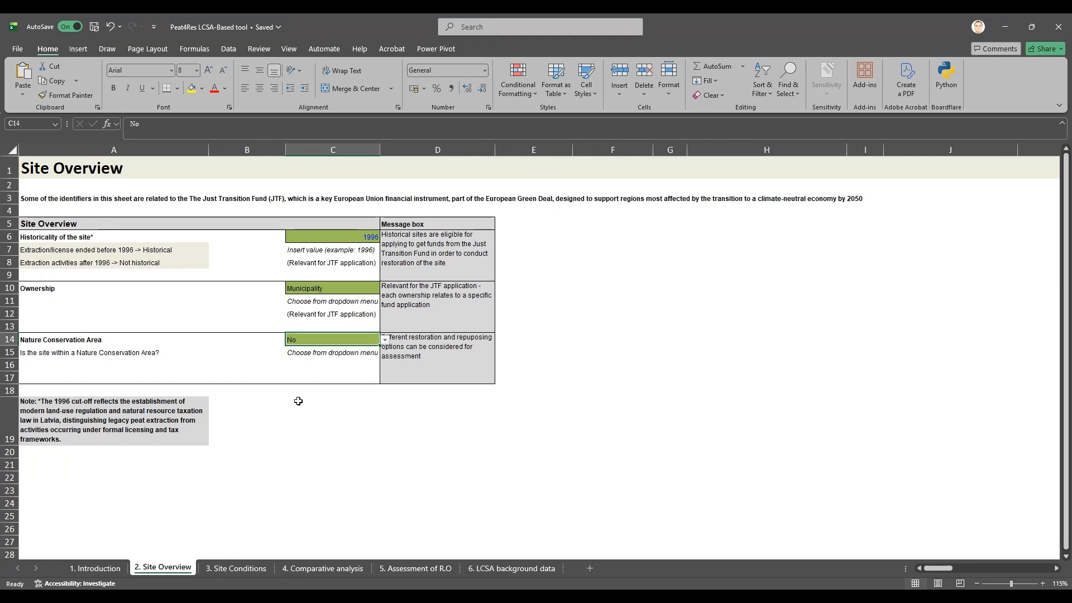
Step: Inspect each input cell on the Site Conditions sheet, from sediments in mire bottom to average flooding days
click(242, 570)
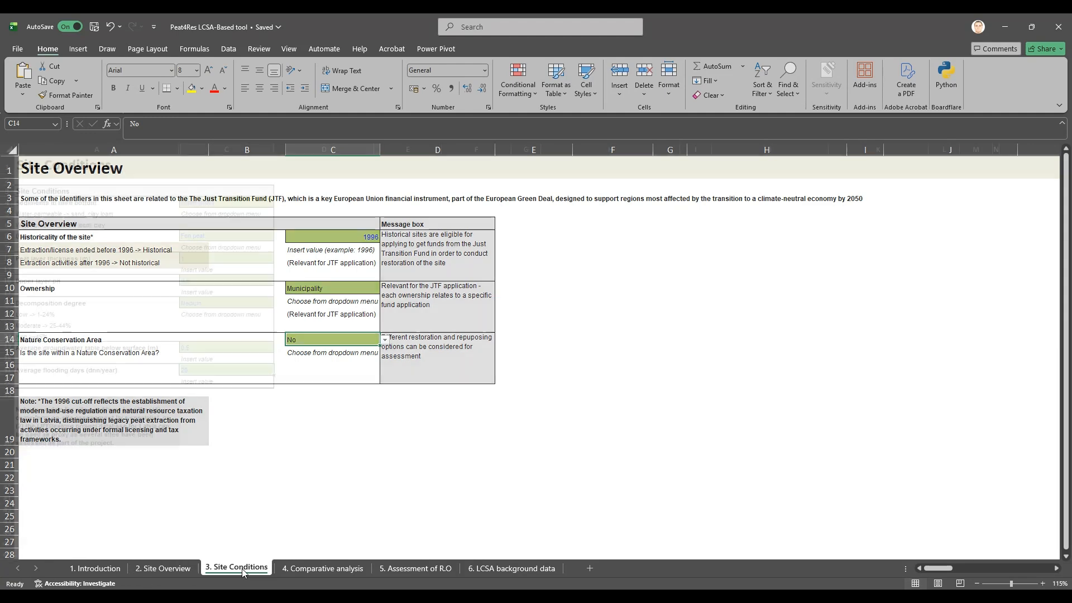
click(221, 203)
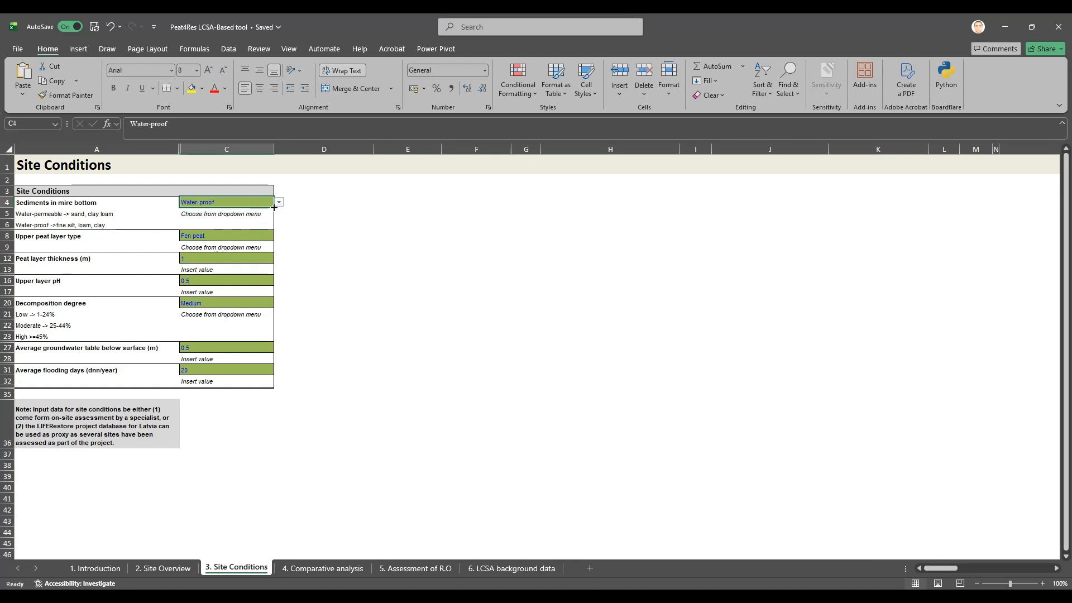
click(256, 235)
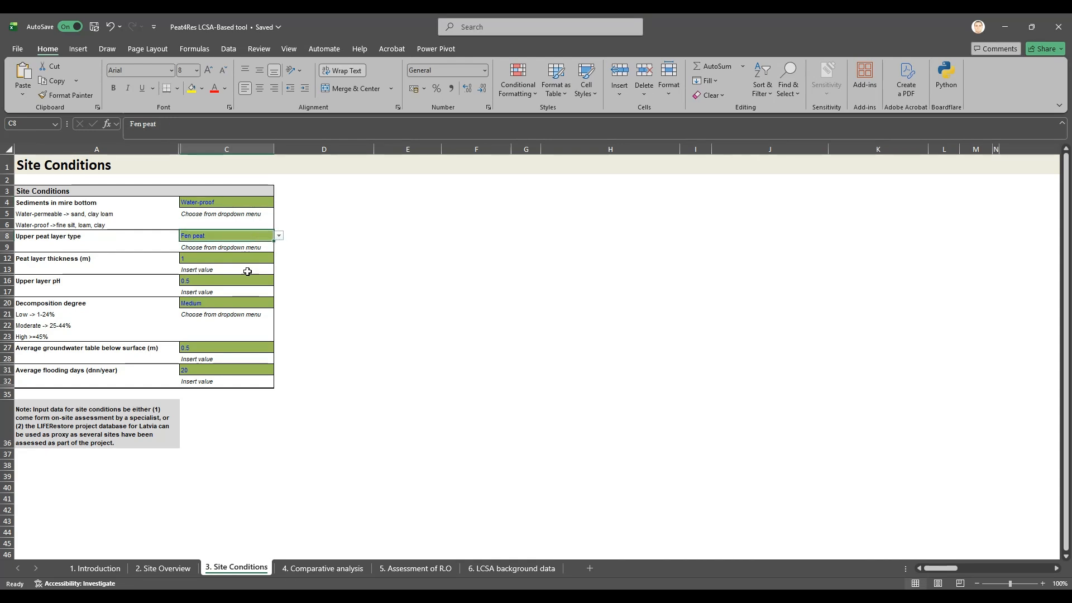
click(255, 258)
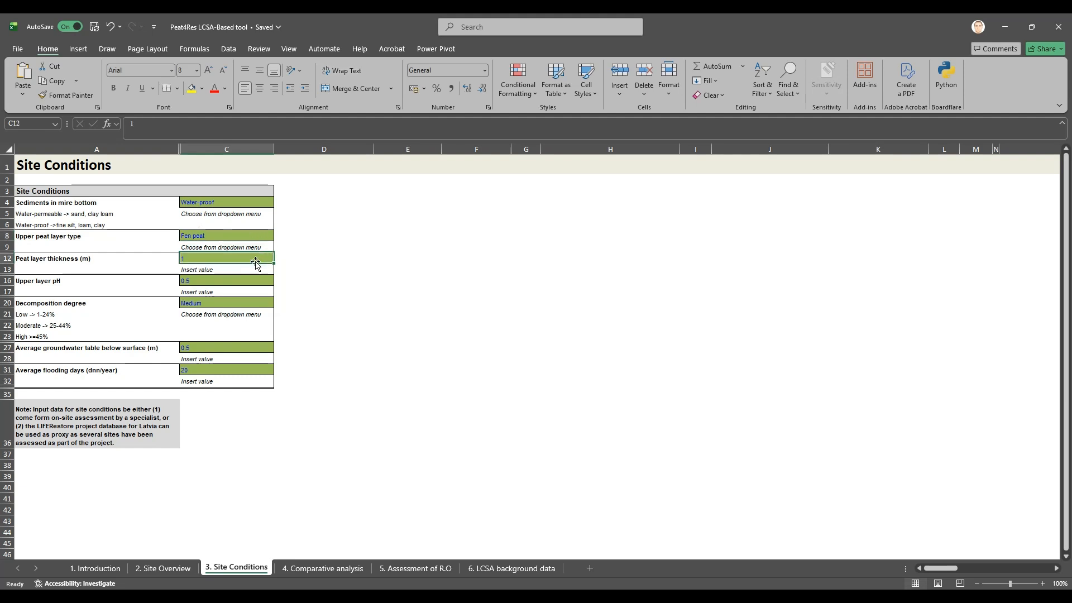
click(250, 285)
click(246, 303)
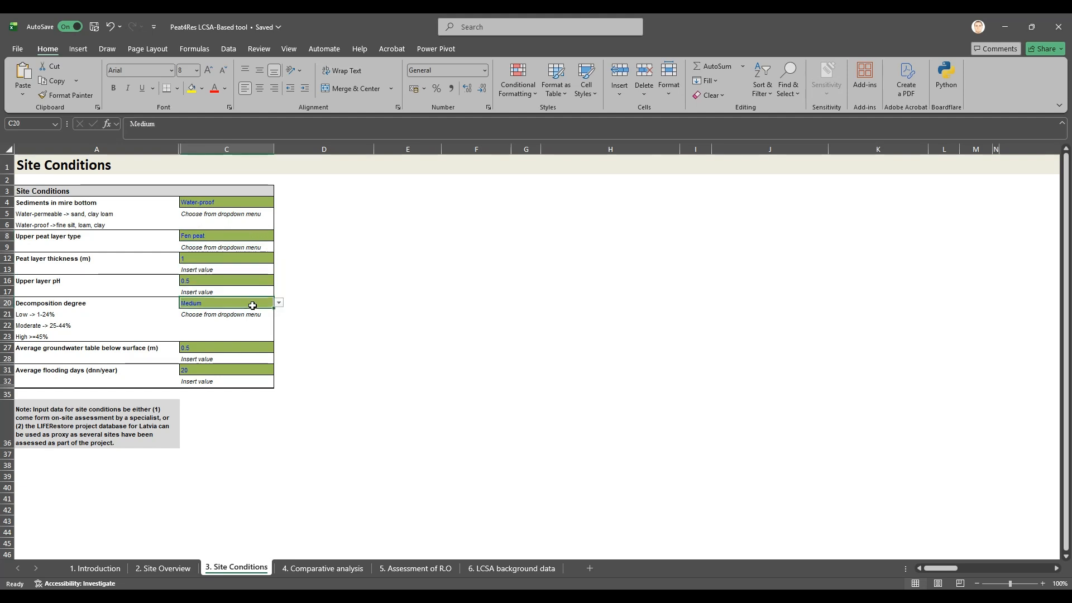
click(250, 347)
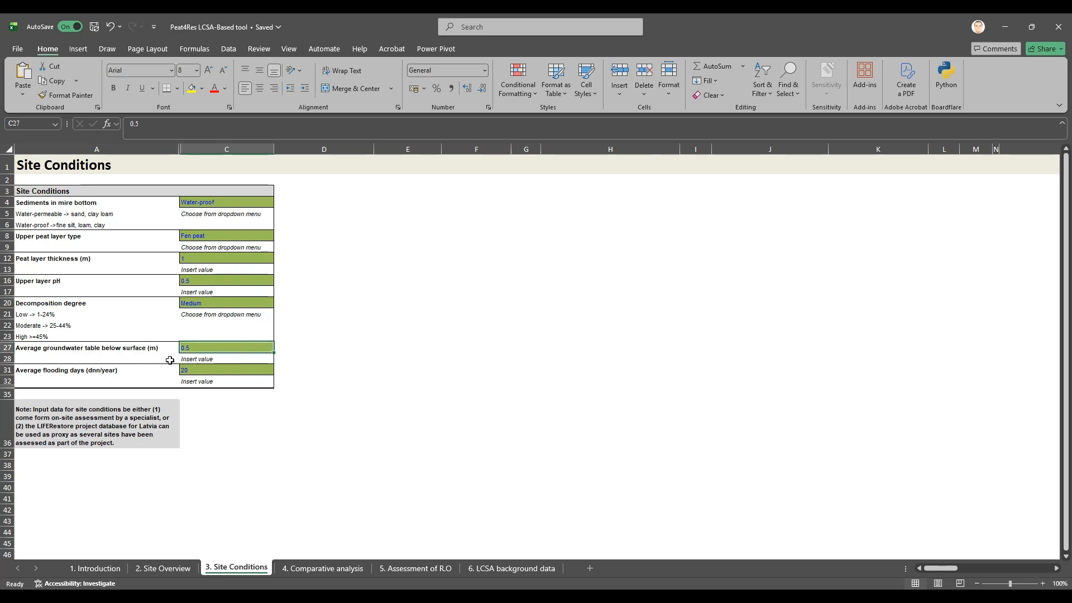
click(206, 371)
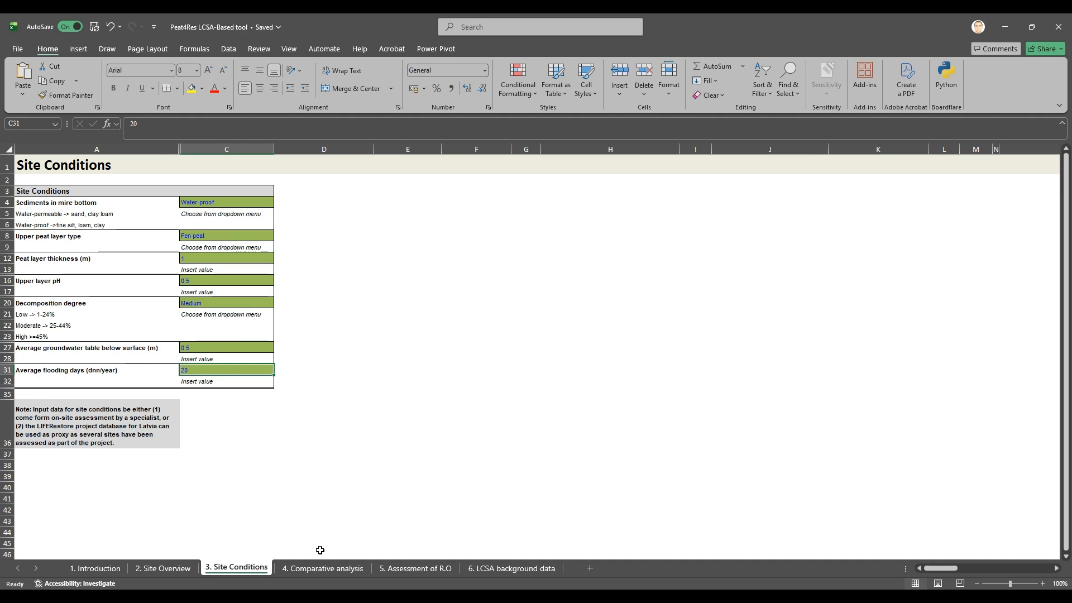
Step: Examine the environmental, economic and social radar charts and the Step 1 explanation on the Comparative analysis sheet
click(322, 568)
scroll(319, 306, up, 3)
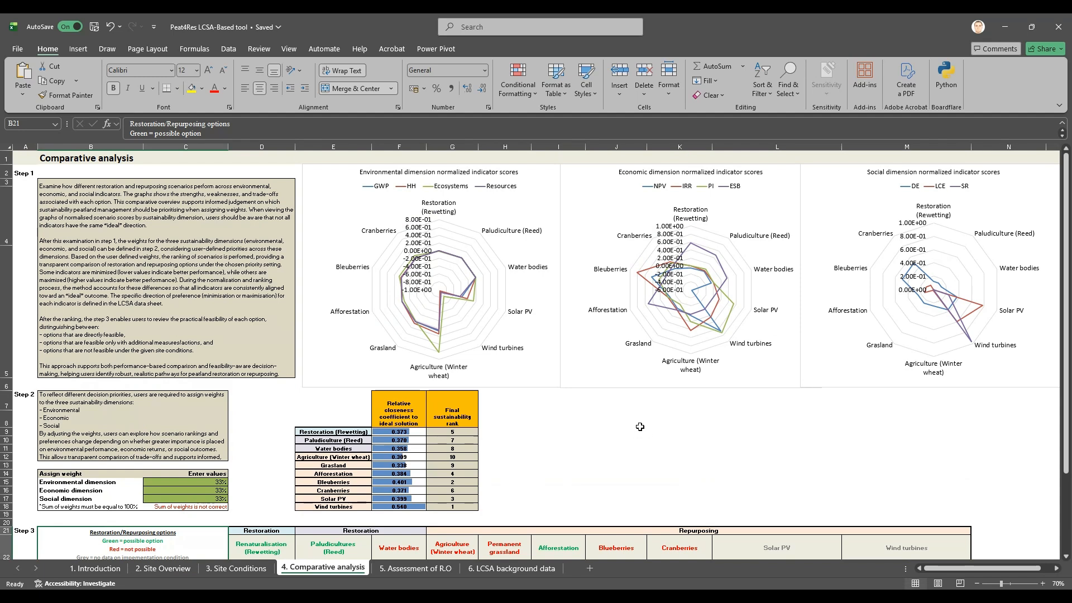
click(533, 371)
click(601, 373)
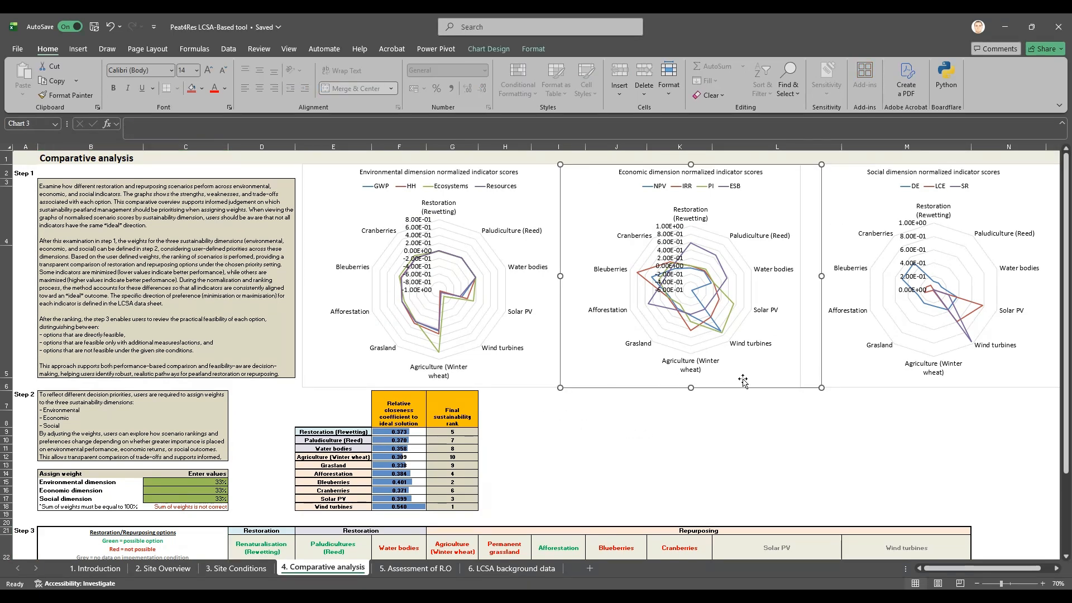
click(860, 375)
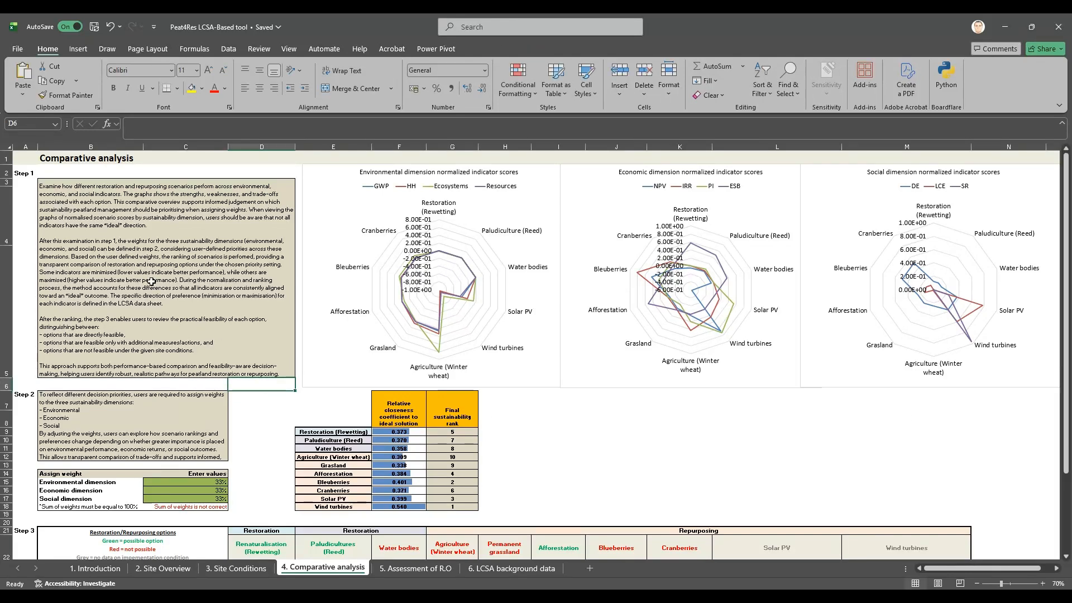
click(54, 186)
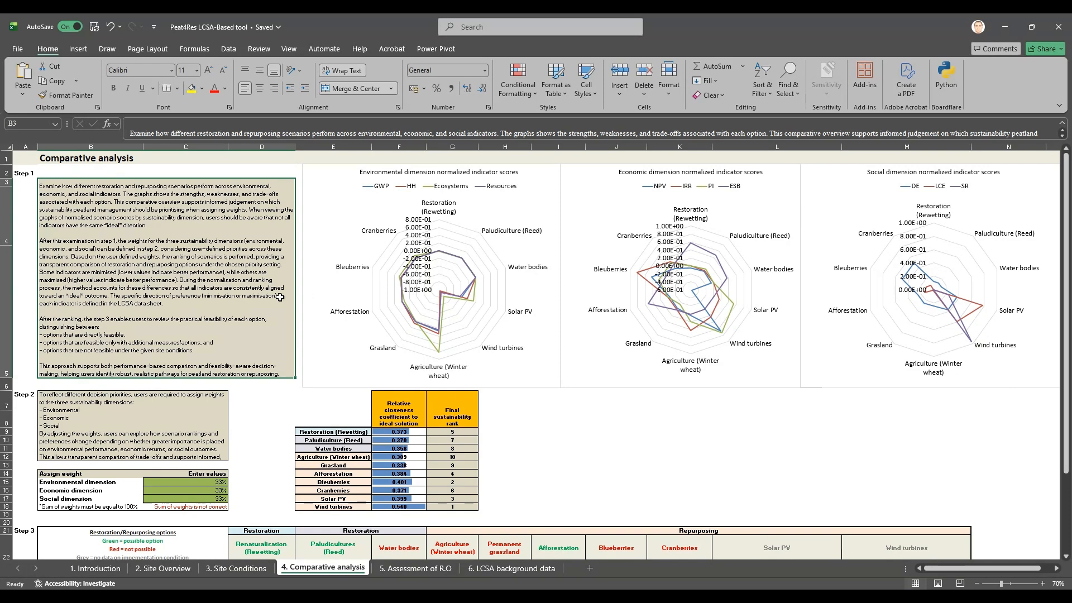
Step: Review the Step 2 instructions and the weight cells for the environmental, economic and social dimensions
click(203, 424)
scroll(194, 435, down, 1)
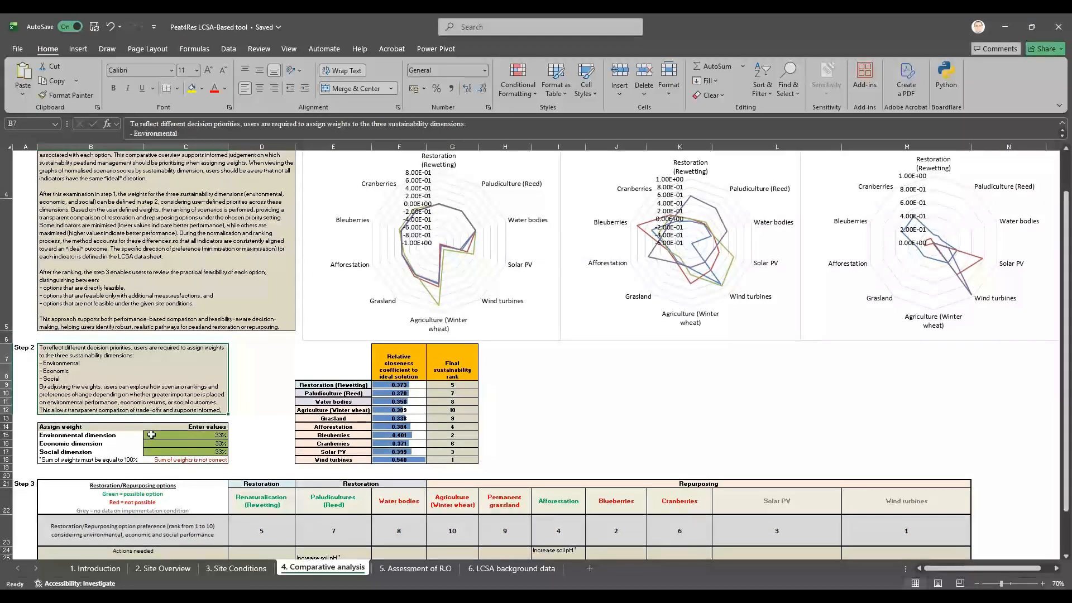
click(112, 437)
click(92, 444)
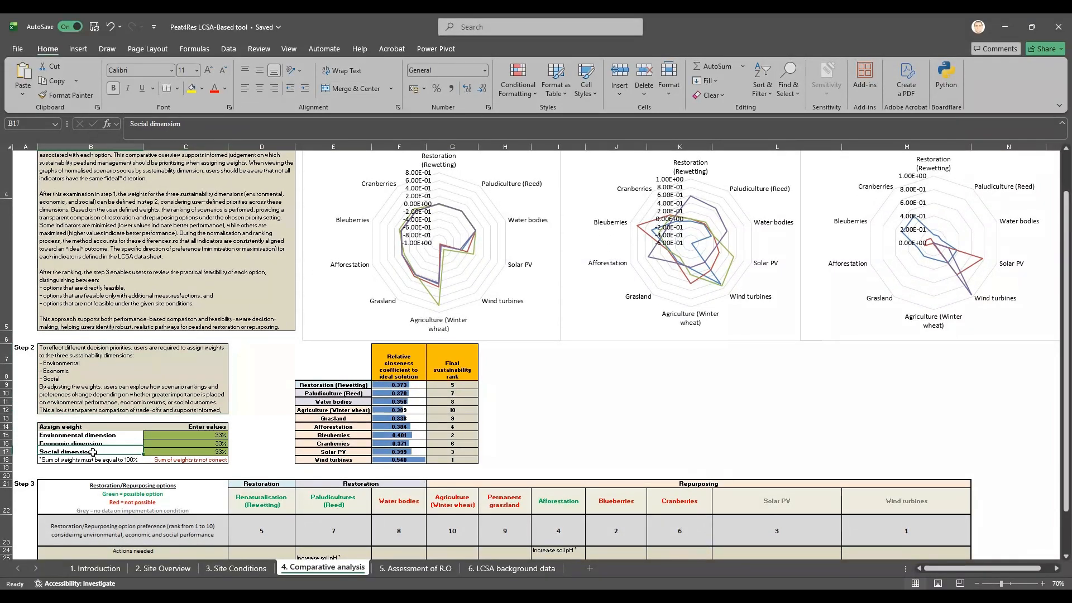
click(195, 443)
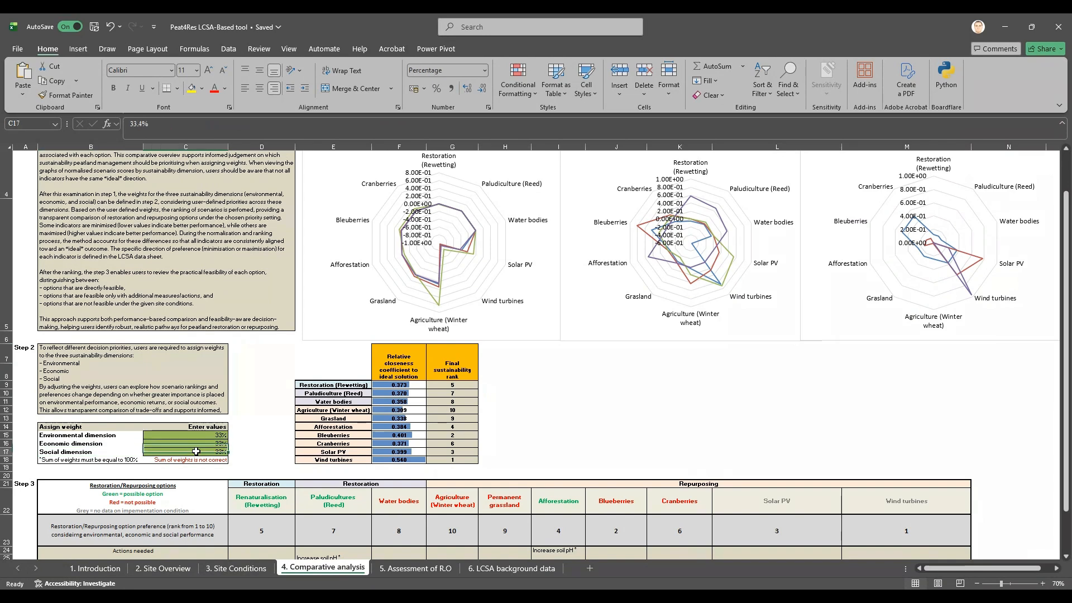
Step: Review the sum-of-weights note and the final sustainability ranking table in Step 2 of the Comparative analysis sheet
click(100, 460)
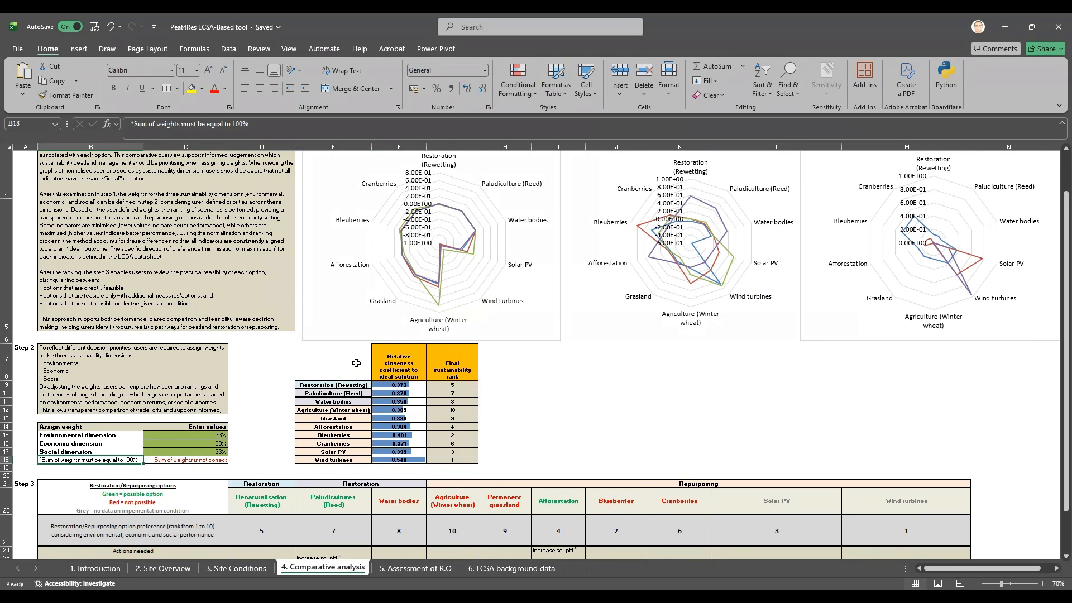
scroll(351, 363, down, 2)
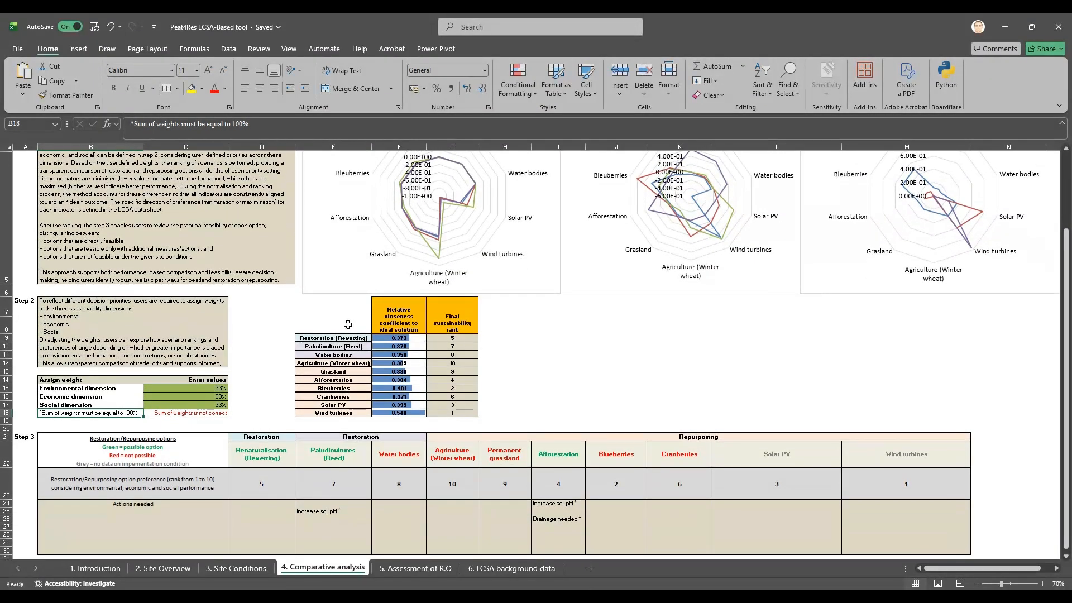
scroll(357, 316, down, 1)
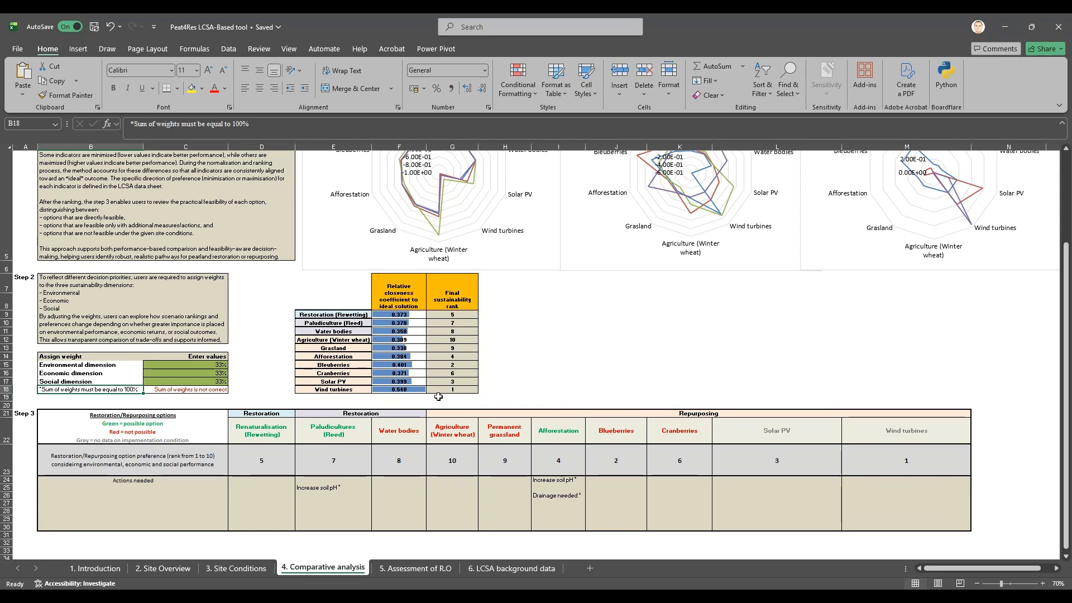
scroll(439, 397, down, 1)
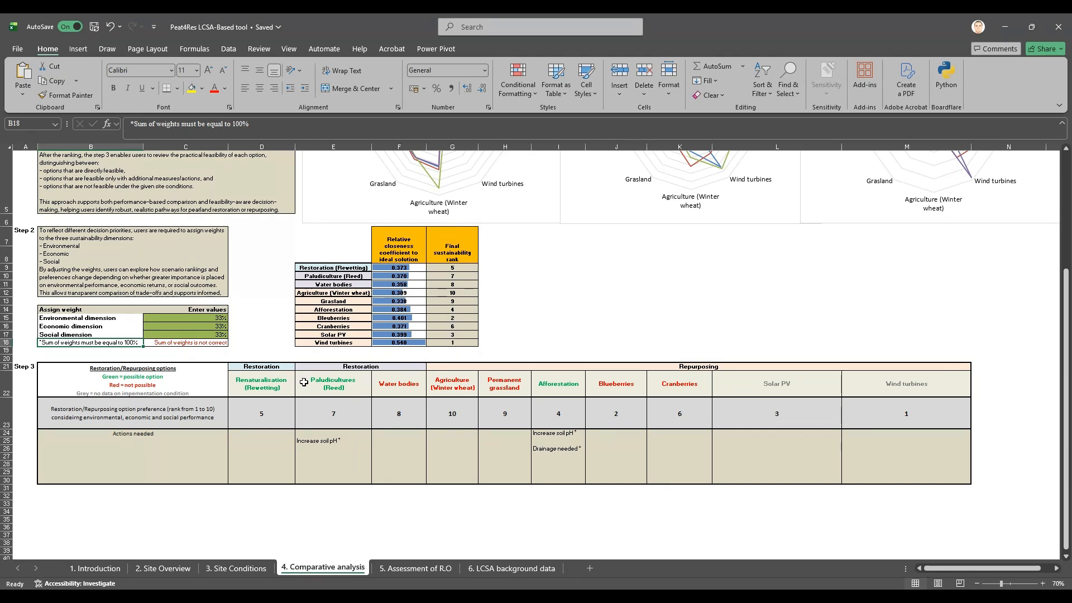
Step: Examine the Step 3 colour legend for restoration and repurposing options against the Solar PV and Wind turbines headings
click(74, 377)
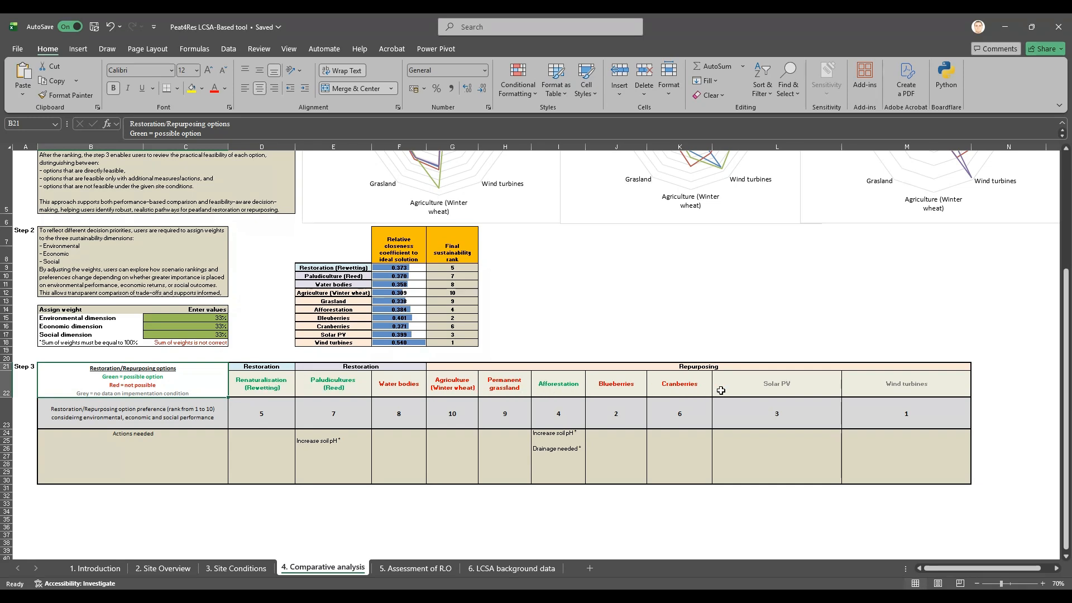
click(763, 389)
click(868, 390)
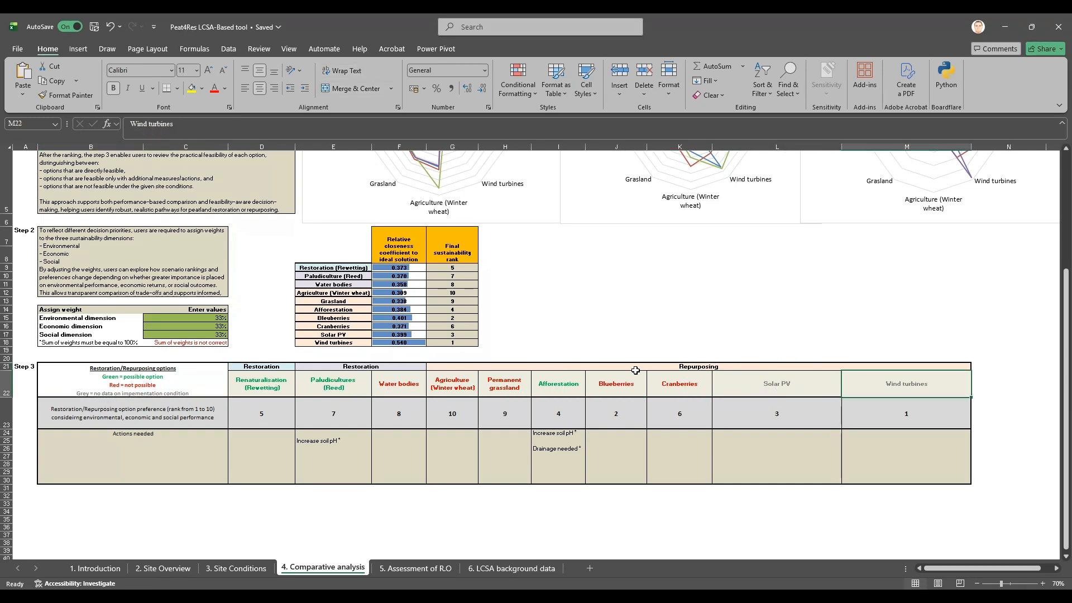
click(189, 388)
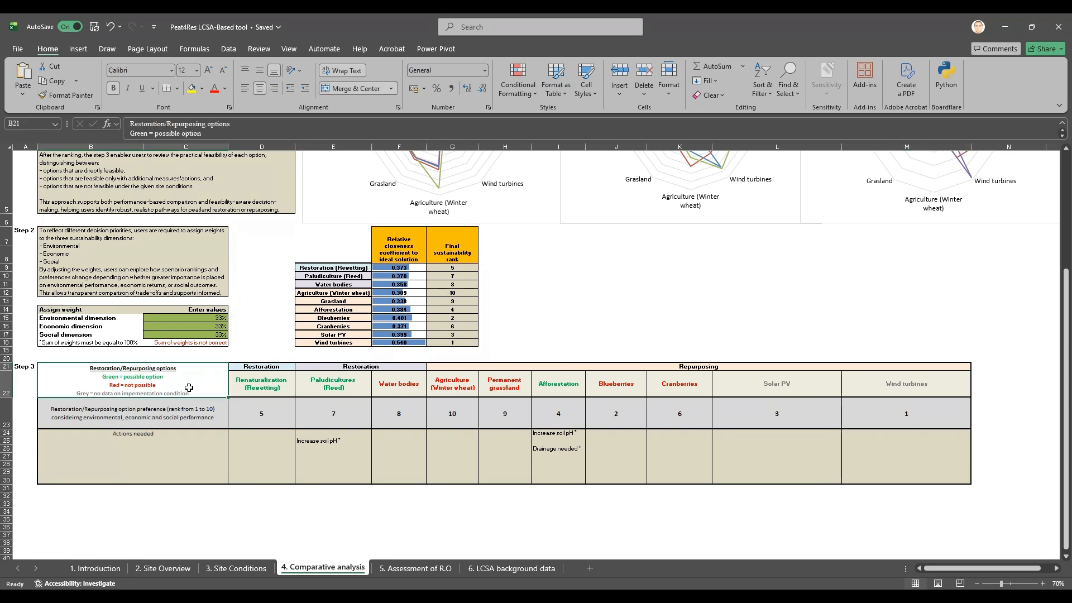
Step: Inspect the option preference rank row and the actions needed row in the Step 3 table
click(207, 418)
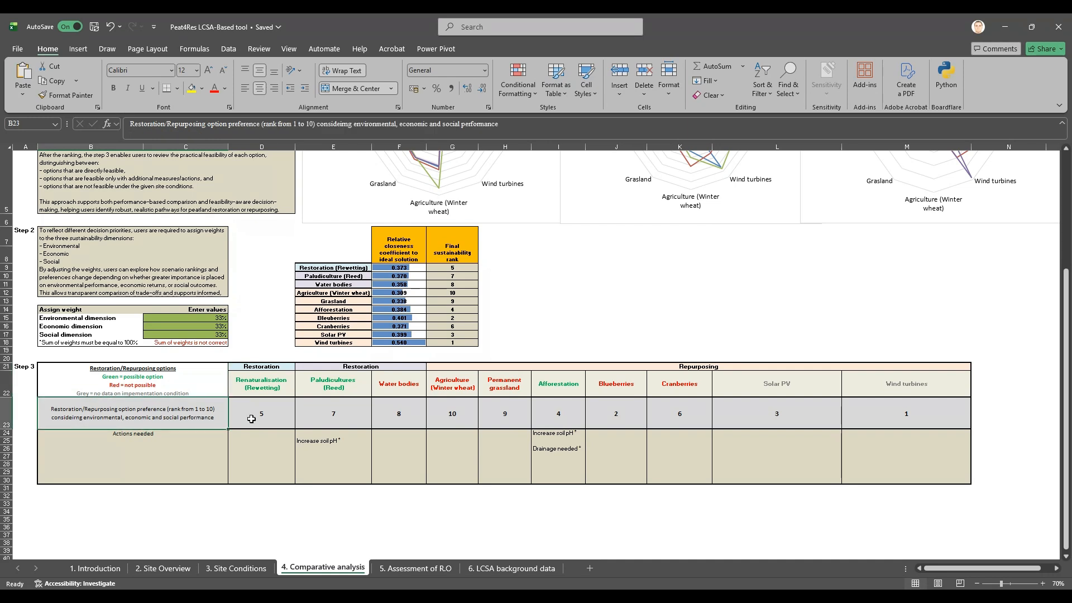
click(262, 416)
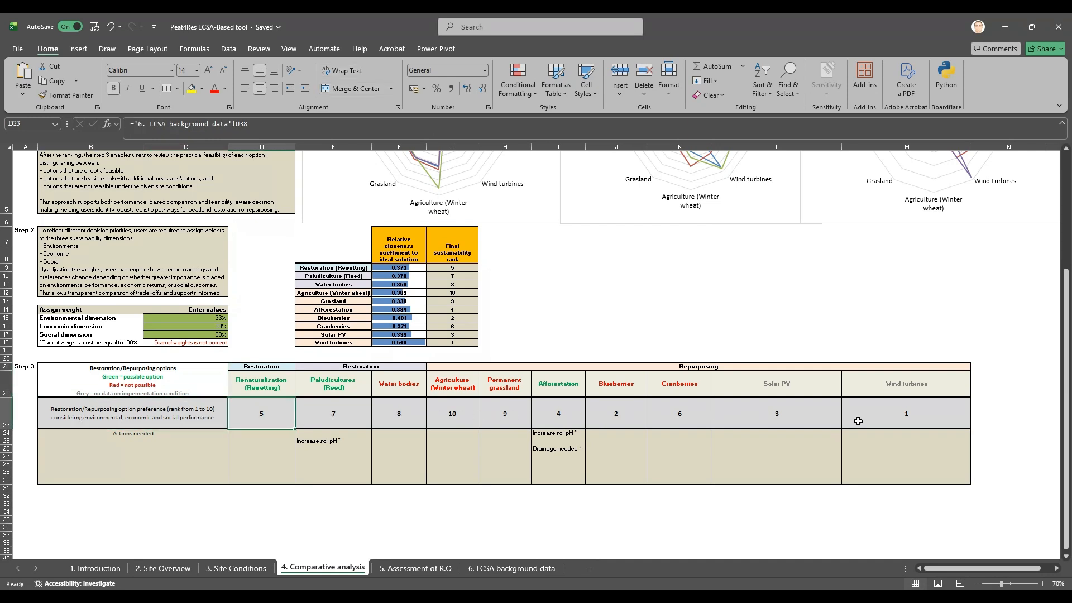
click(156, 453)
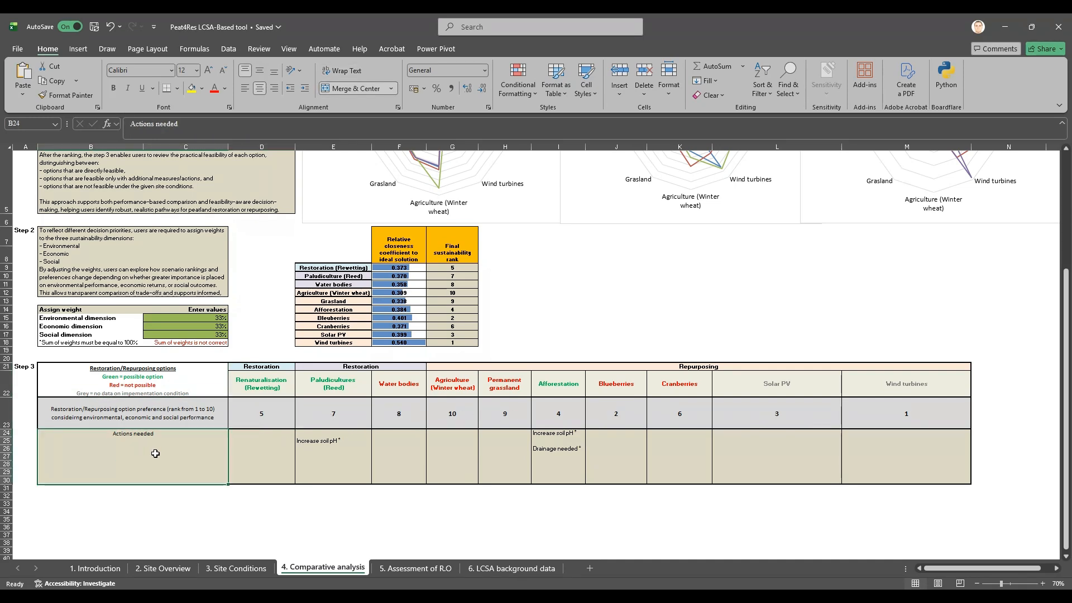
click(324, 452)
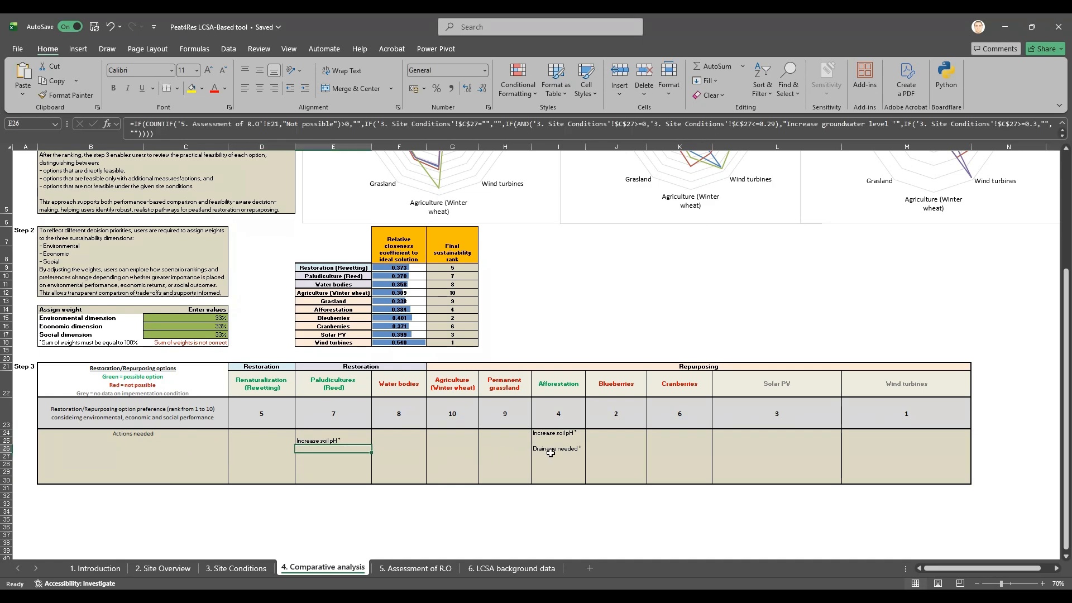
Step: View the Assessment of R.O sheet across all options, from Renaturalisation to Wind turbines
click(408, 568)
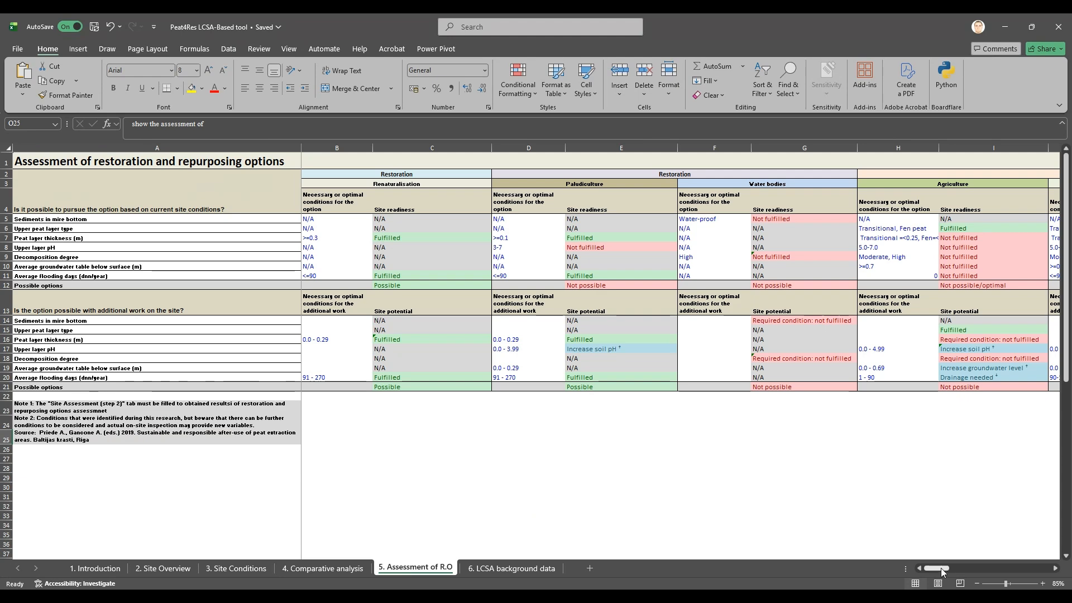
drag(940, 568, 982, 567)
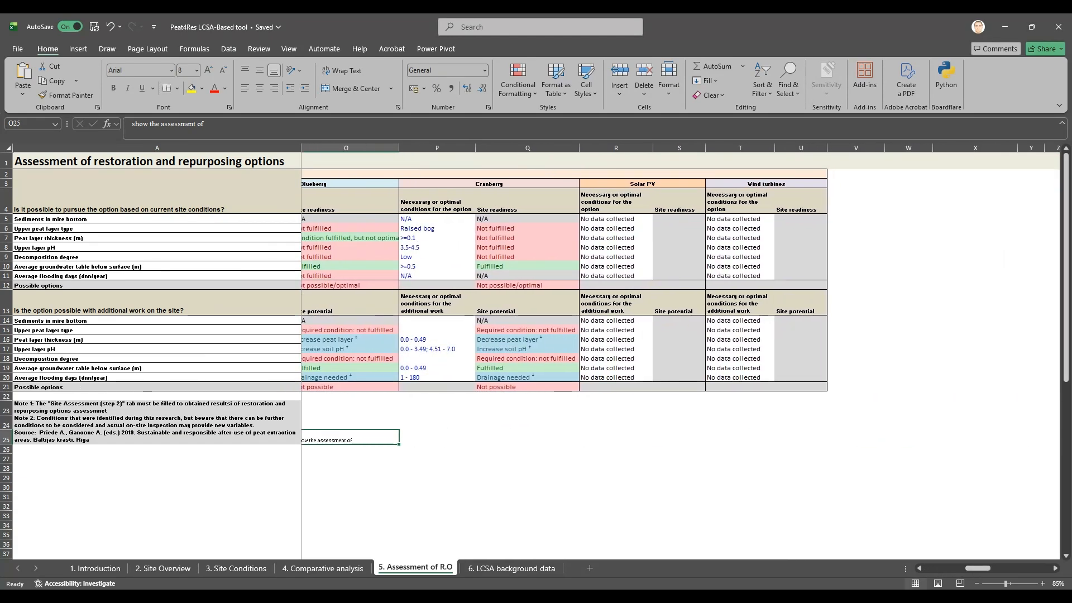
Step: Examine the LCSA background data sheet, from the indicator descriptions through the Step 1 to Step 5 calculation matrices
click(524, 568)
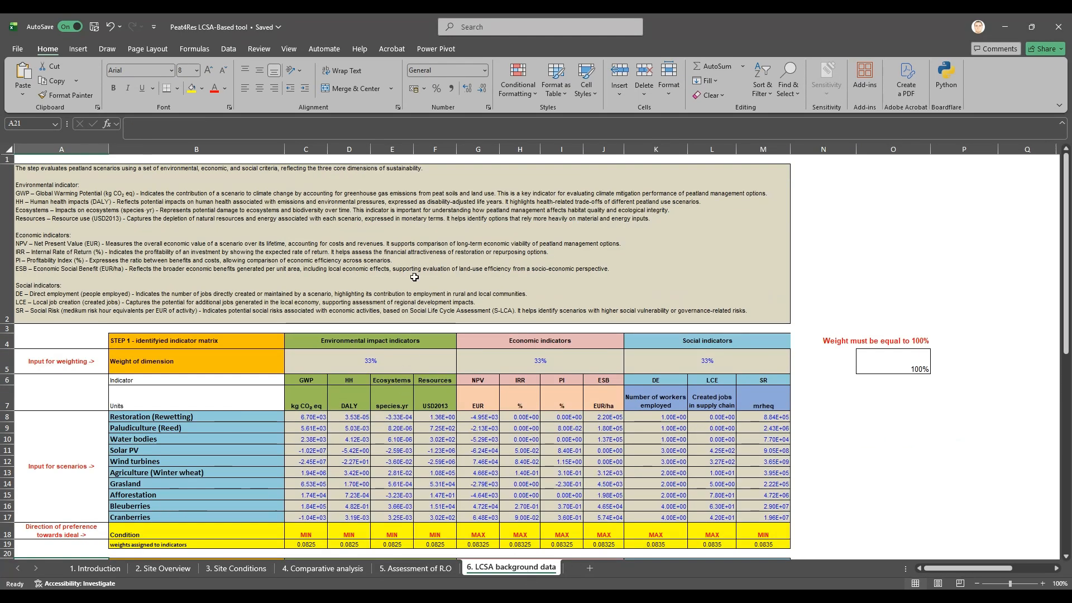
click(487, 272)
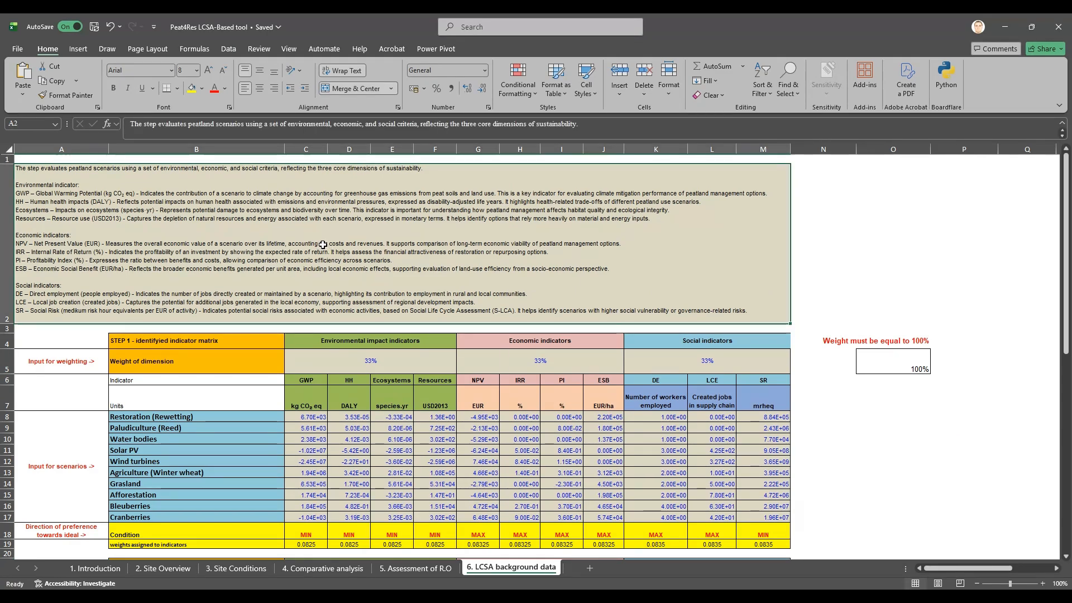
scroll(487, 272, down, 5)
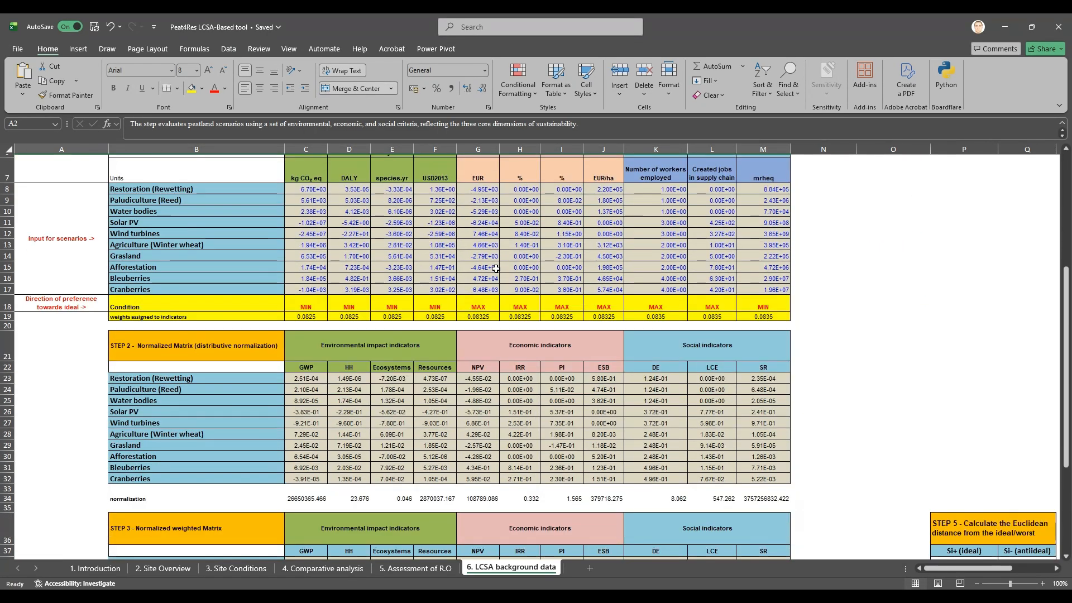
scroll(496, 268, down, 6)
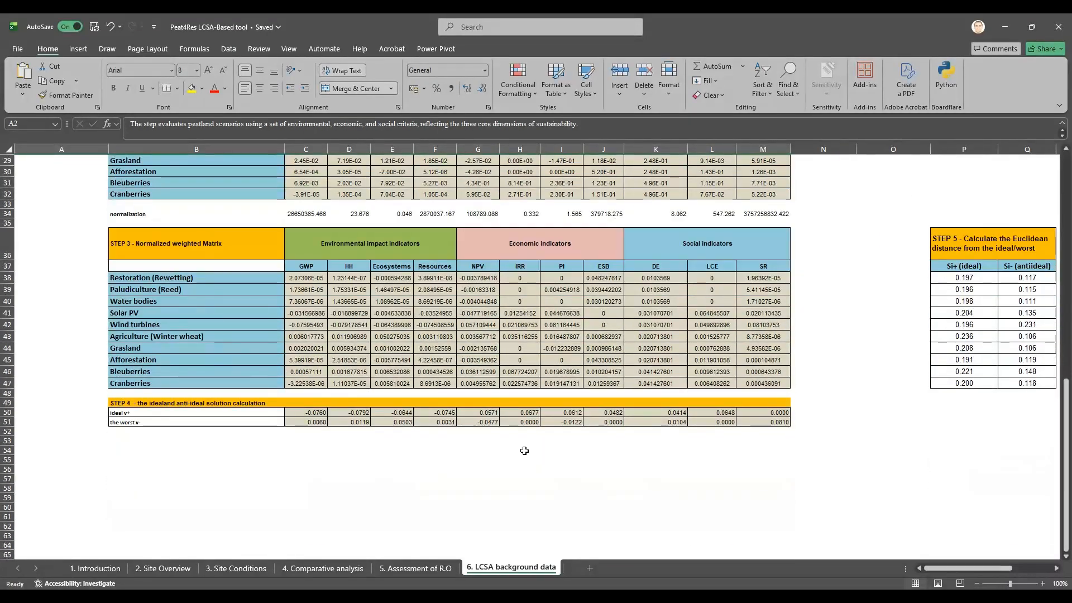
mouse_move(940, 568)
mouse_down()
mouse_move(992, 570)
mouse_move(950, 567)
mouse_up()
scroll(722, 418, up, 10)
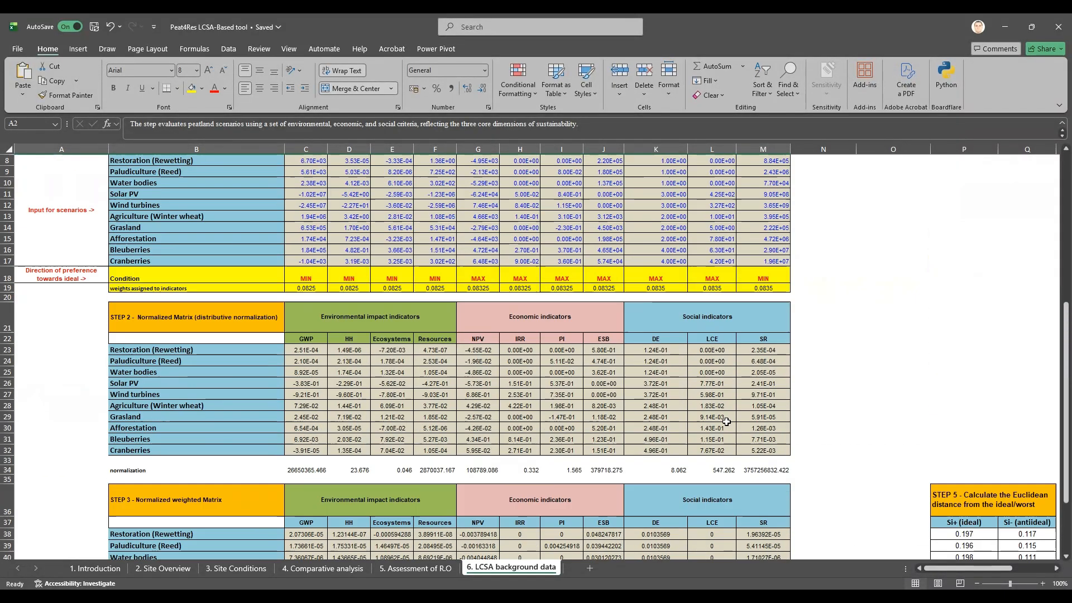
scroll(723, 418, up, 2)
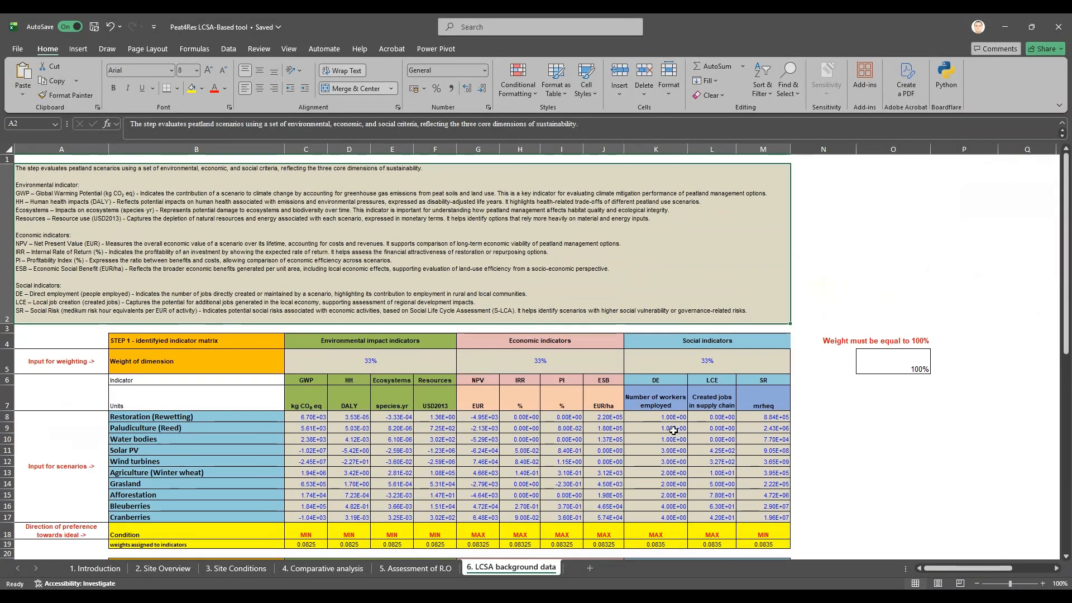
Step: Revisit the first options on the Assessment of R.O sheet and return to the scenario categories on the Introduction sheet
click(416, 568)
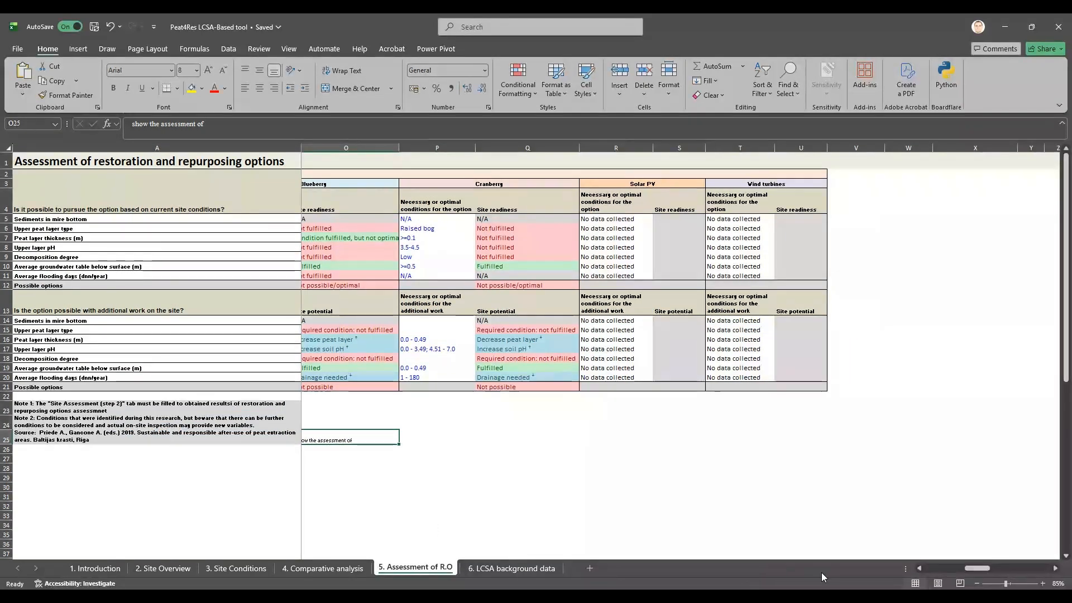
drag(966, 567, 925, 568)
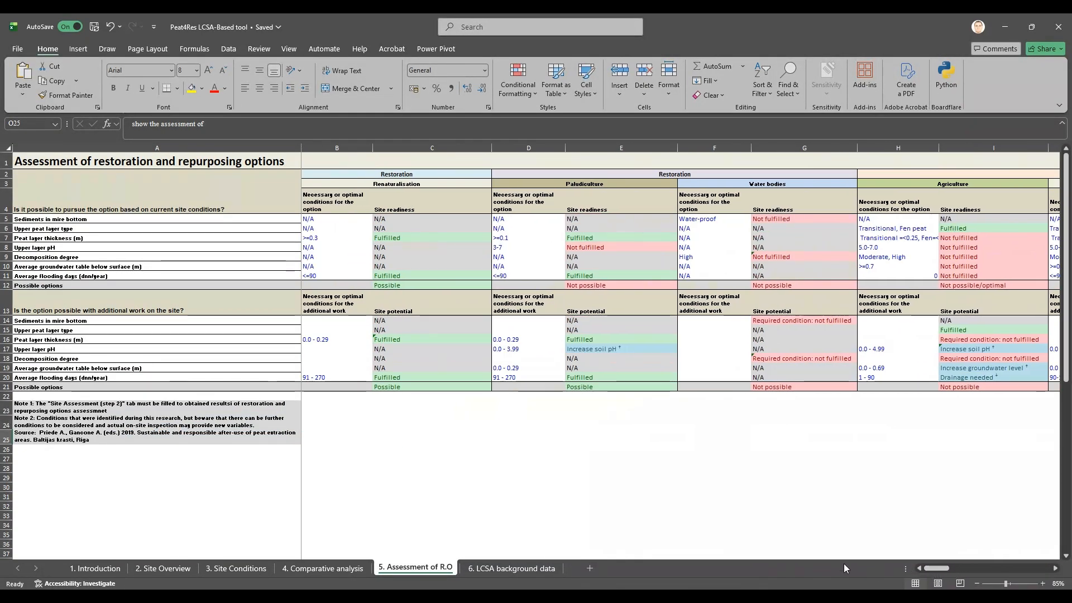
click(95, 568)
scroll(163, 448, up, 4)
scroll(163, 448, up, 4)
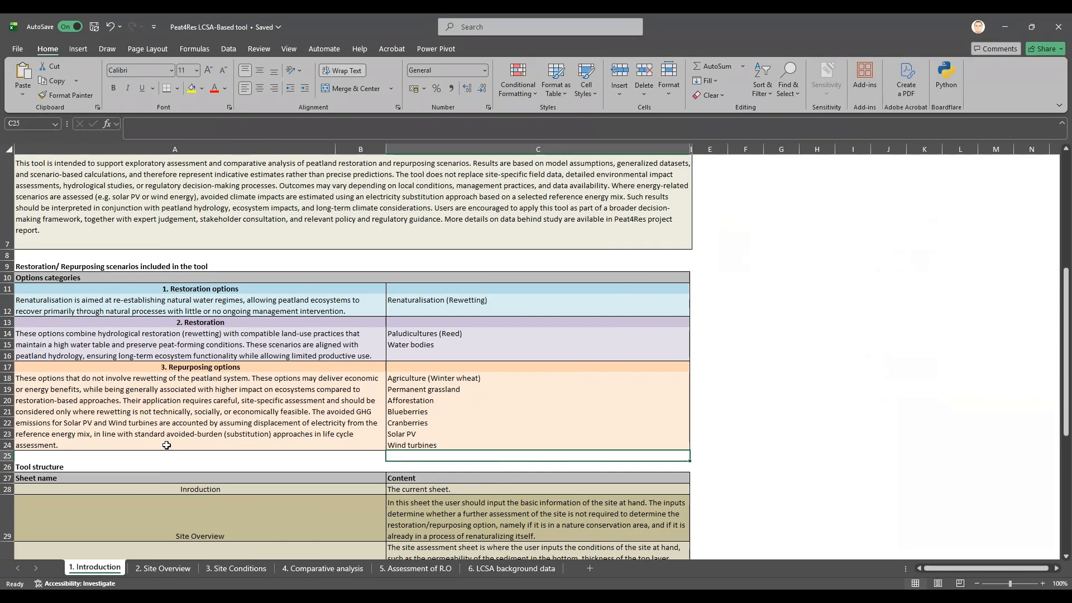